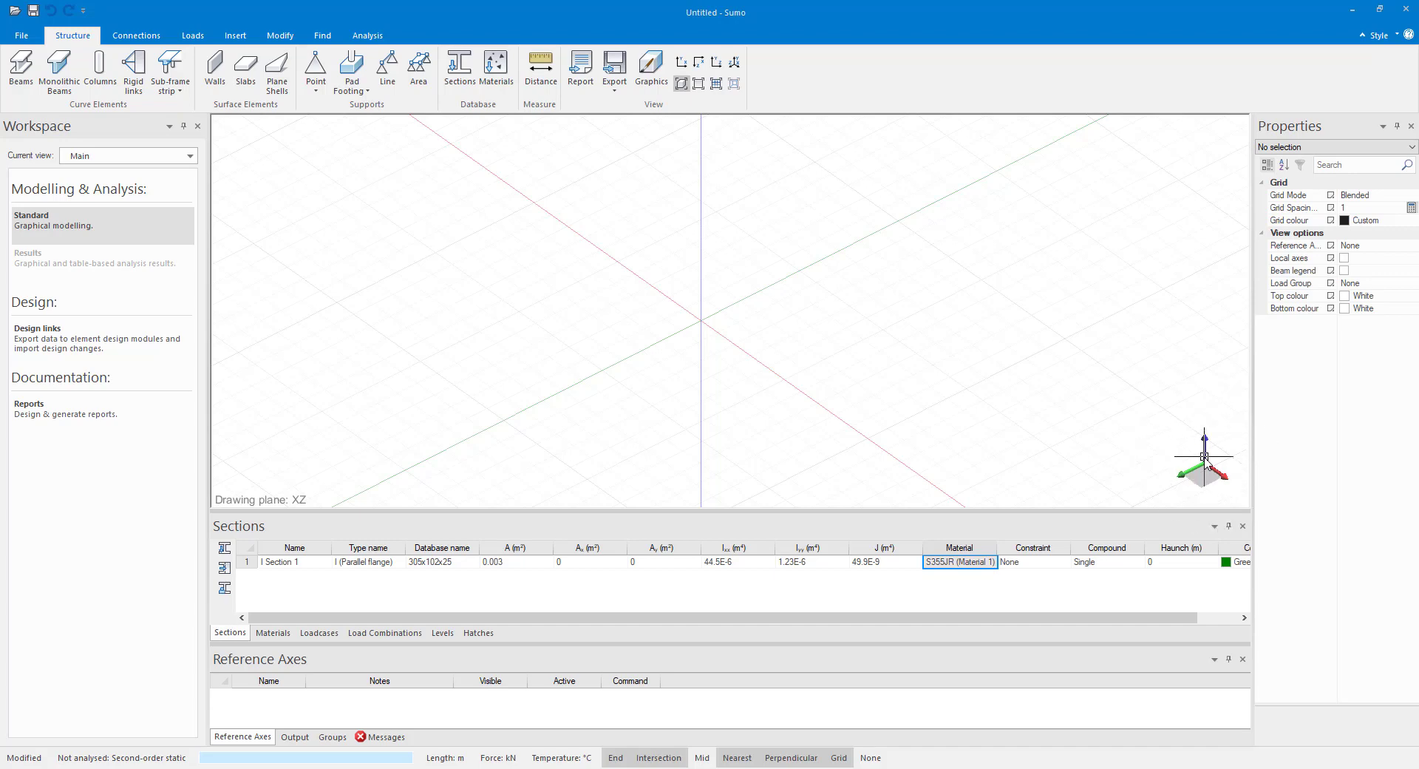
# - Draw a pitched portal frame of beams in the YZ plane from the origin, 10 m wide with 5 m columns and a 6 m high ridge
pyautogui.click(1204, 456)
pyautogui.scroll(5, 691, 337)
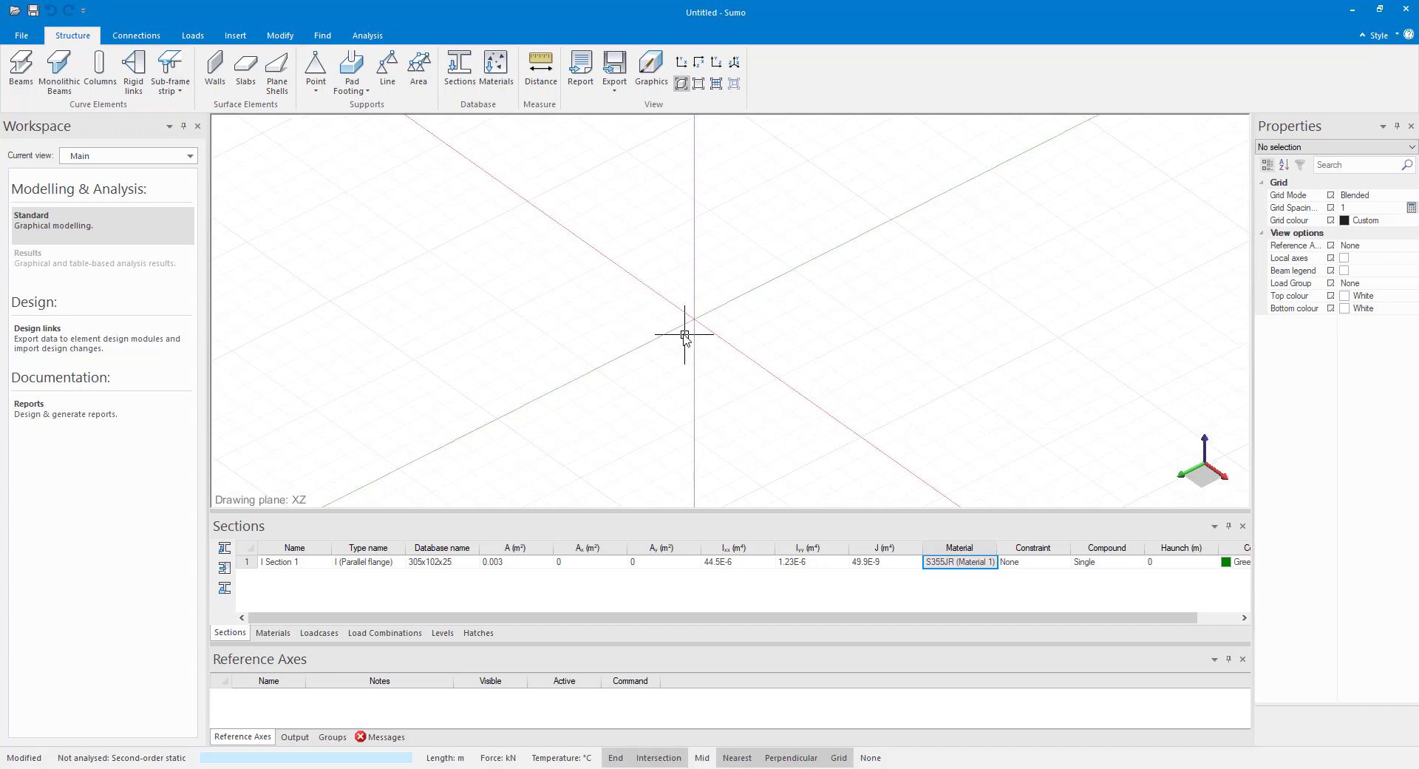
pyautogui.moveTo(702, 341)
pyautogui.mouseDown(button='middle')
pyautogui.moveTo(685, 323)
pyautogui.moveTo(728, 321)
pyautogui.moveTo(722, 361)
pyautogui.moveTo(697, 328)
pyautogui.moveTo(725, 316)
pyautogui.moveTo(715, 341)
pyautogui.mouseUp(button='middle')
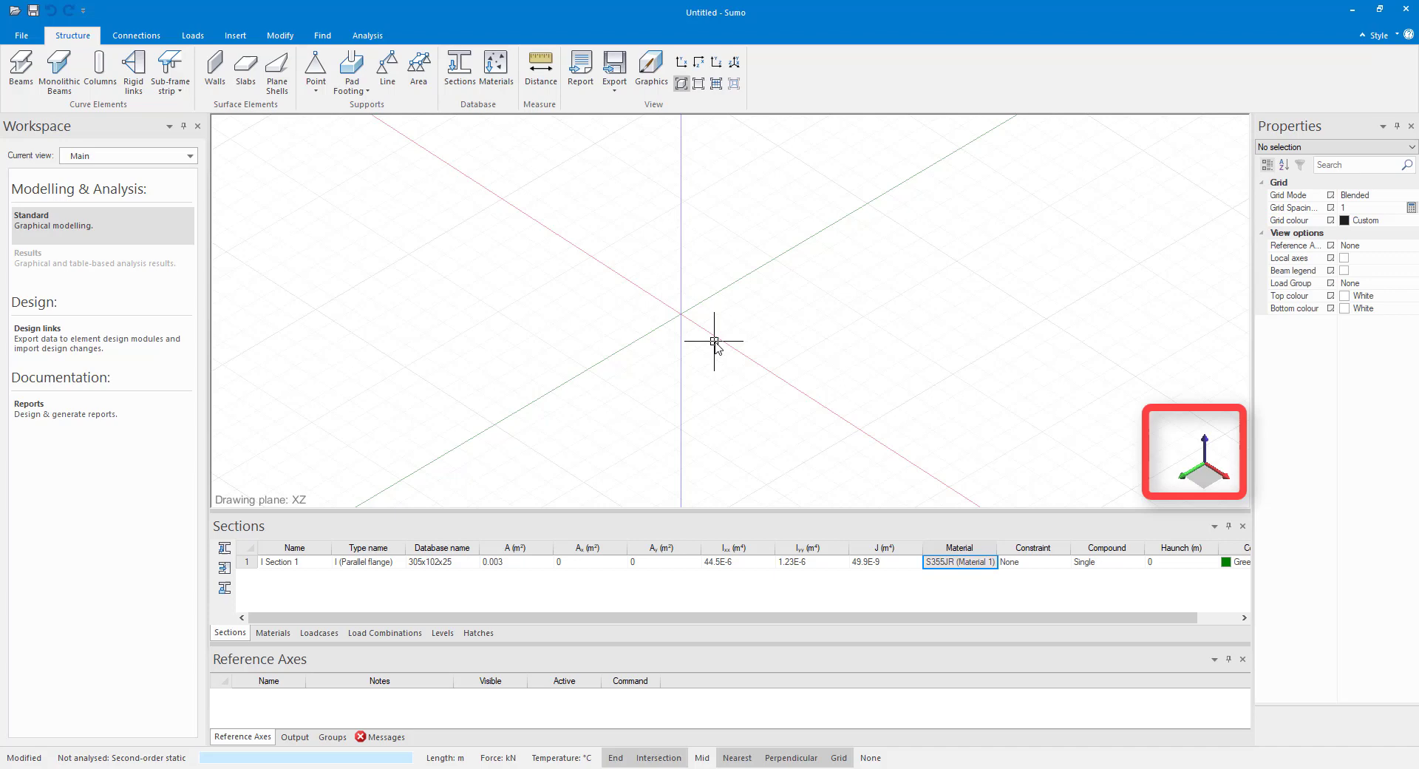
pyautogui.moveTo(716, 342)
pyautogui.mouseDown(button='middle')
pyautogui.moveTo(742, 360)
pyautogui.moveTo(734, 332)
pyautogui.moveTo(658, 316)
pyautogui.mouseUp(button='middle')
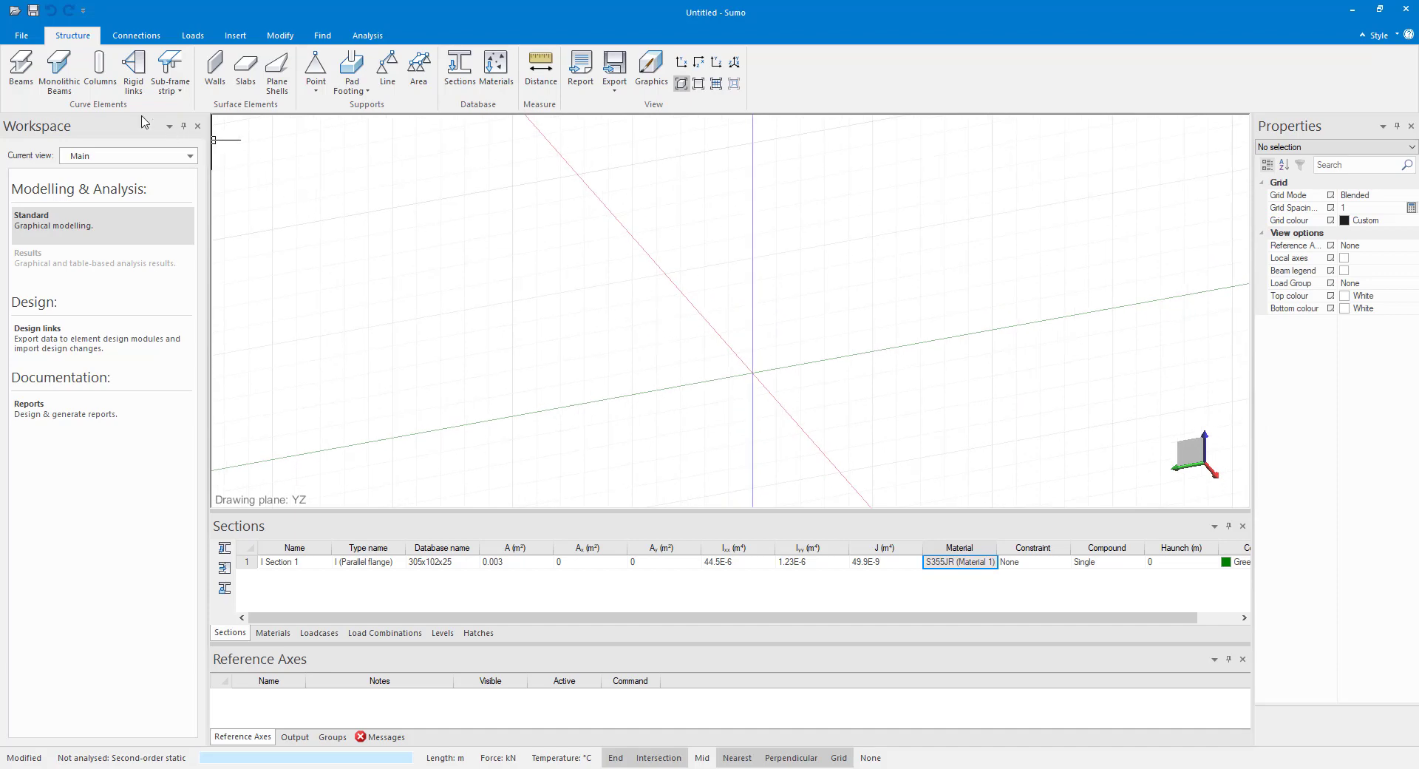
pyautogui.click(21, 67)
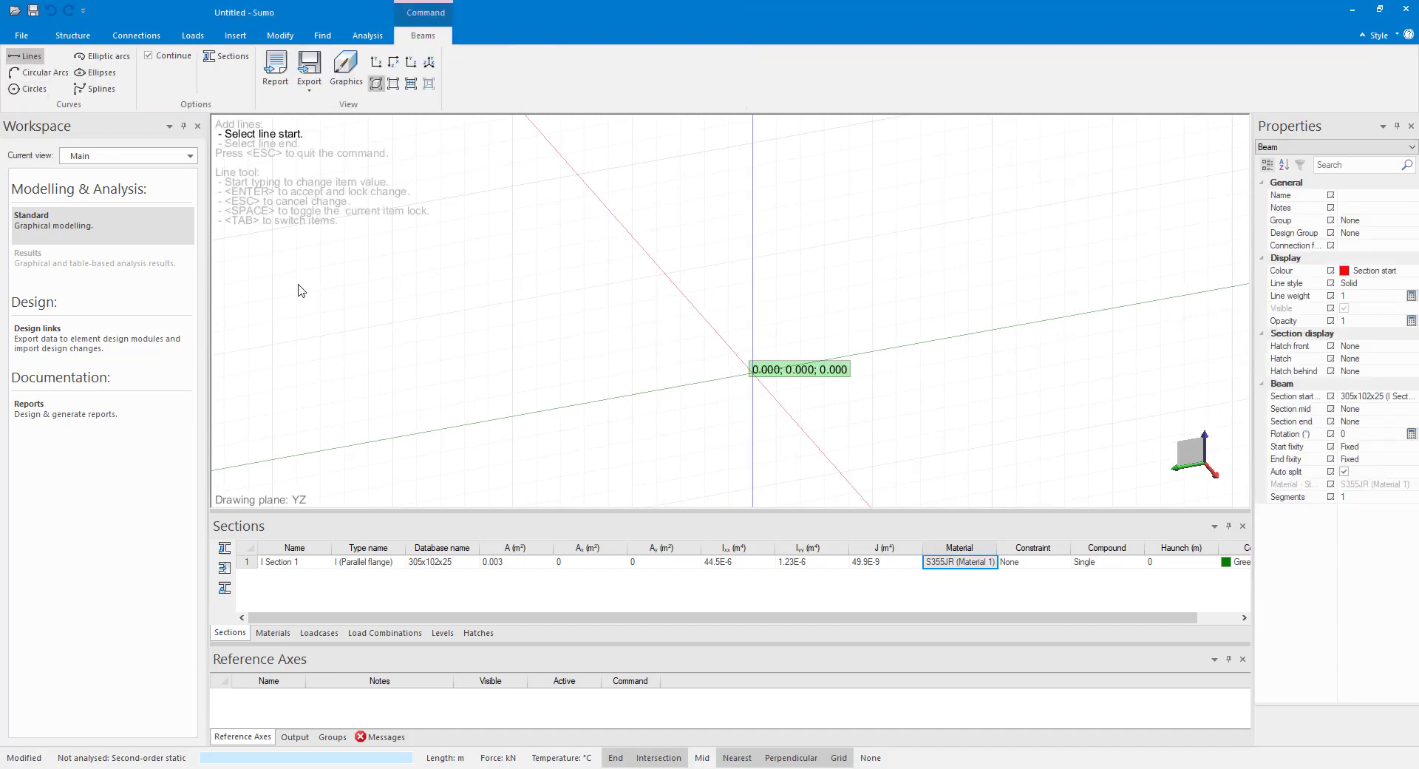
pyautogui.click(513, 416)
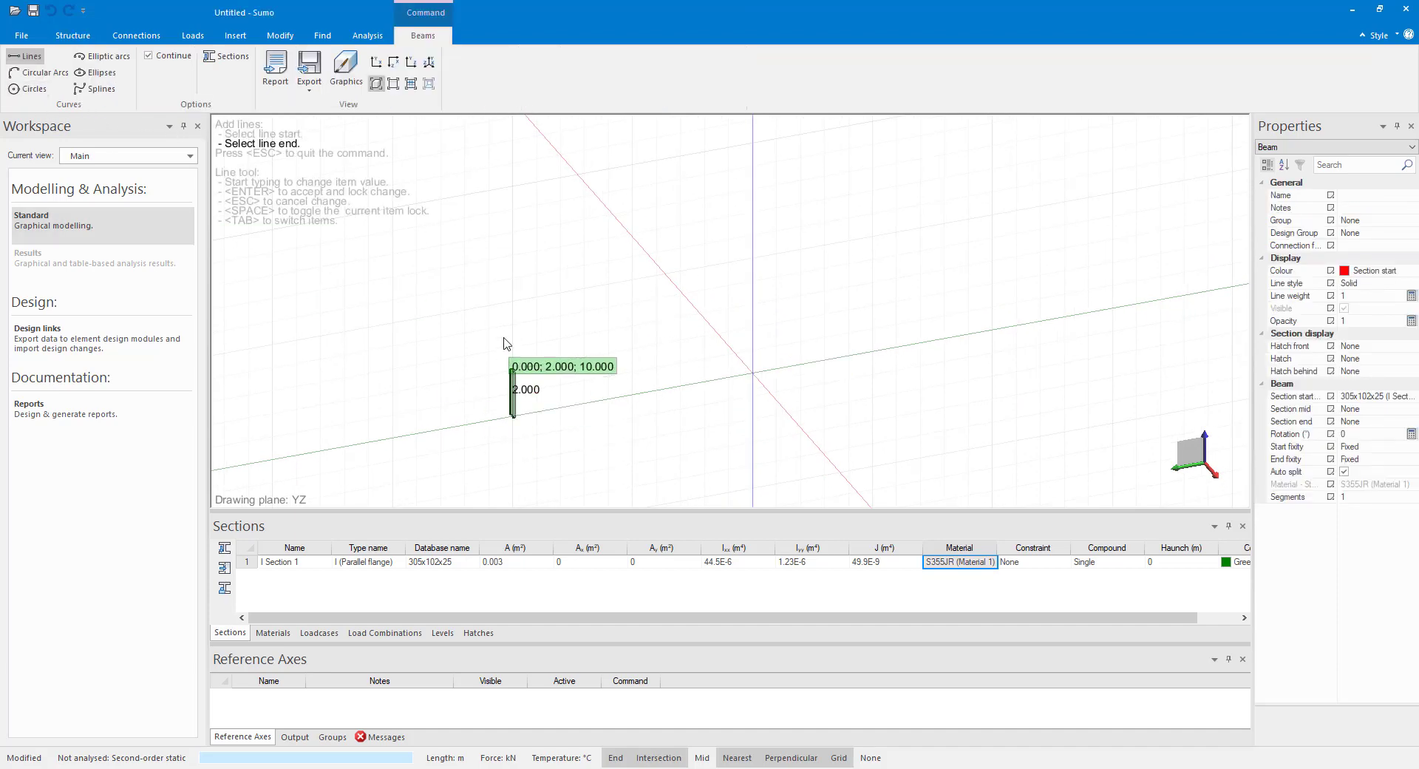
pyautogui.click(512, 299)
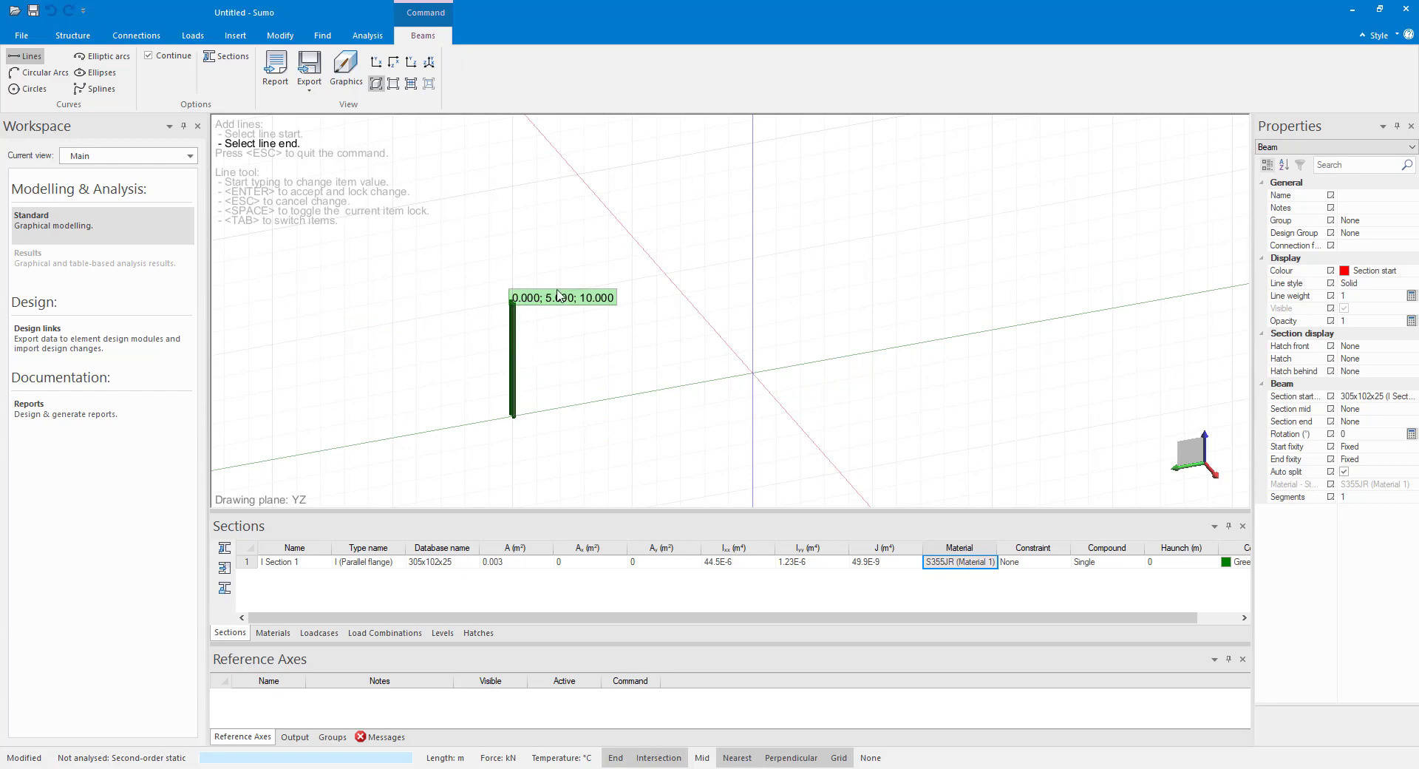
pyautogui.click(632, 256)
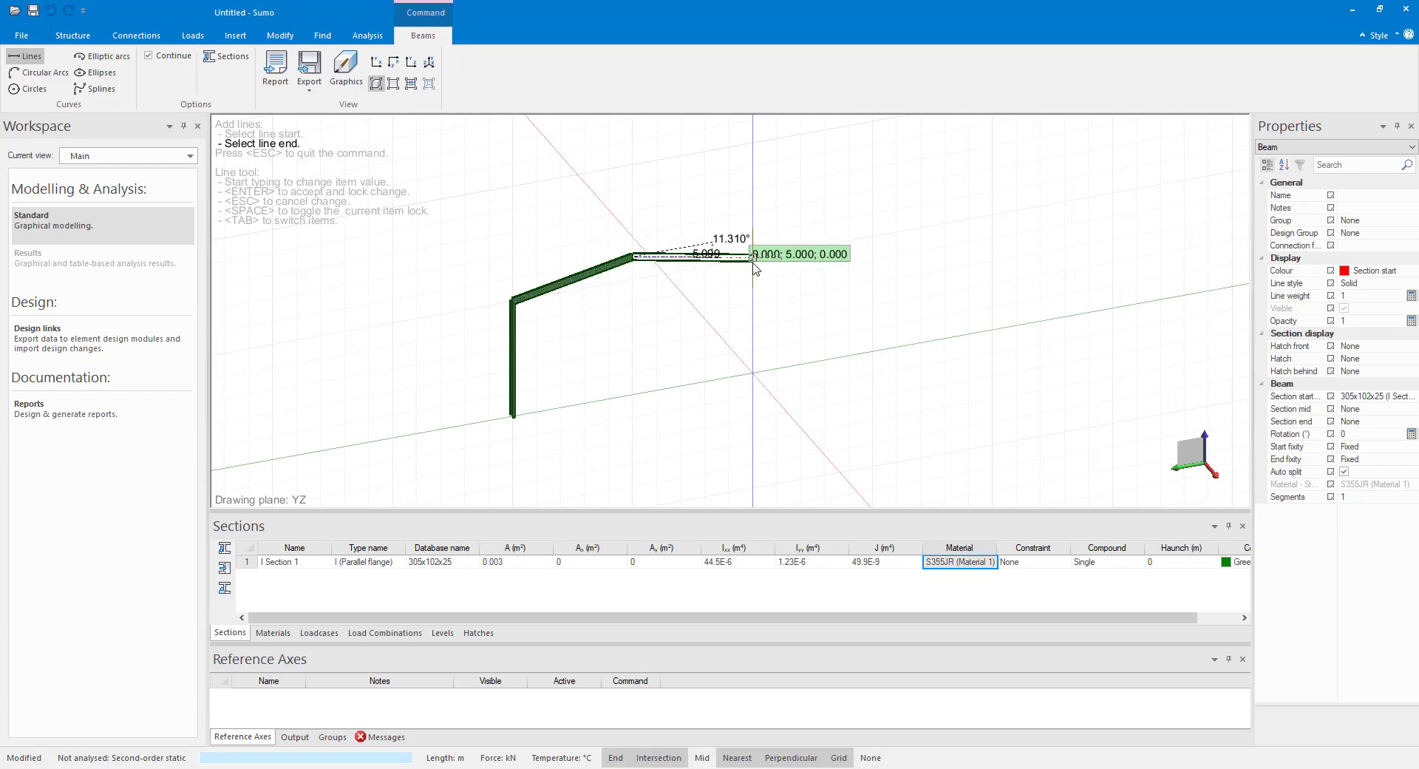
pyautogui.click(753, 256)
pyautogui.click(754, 375)
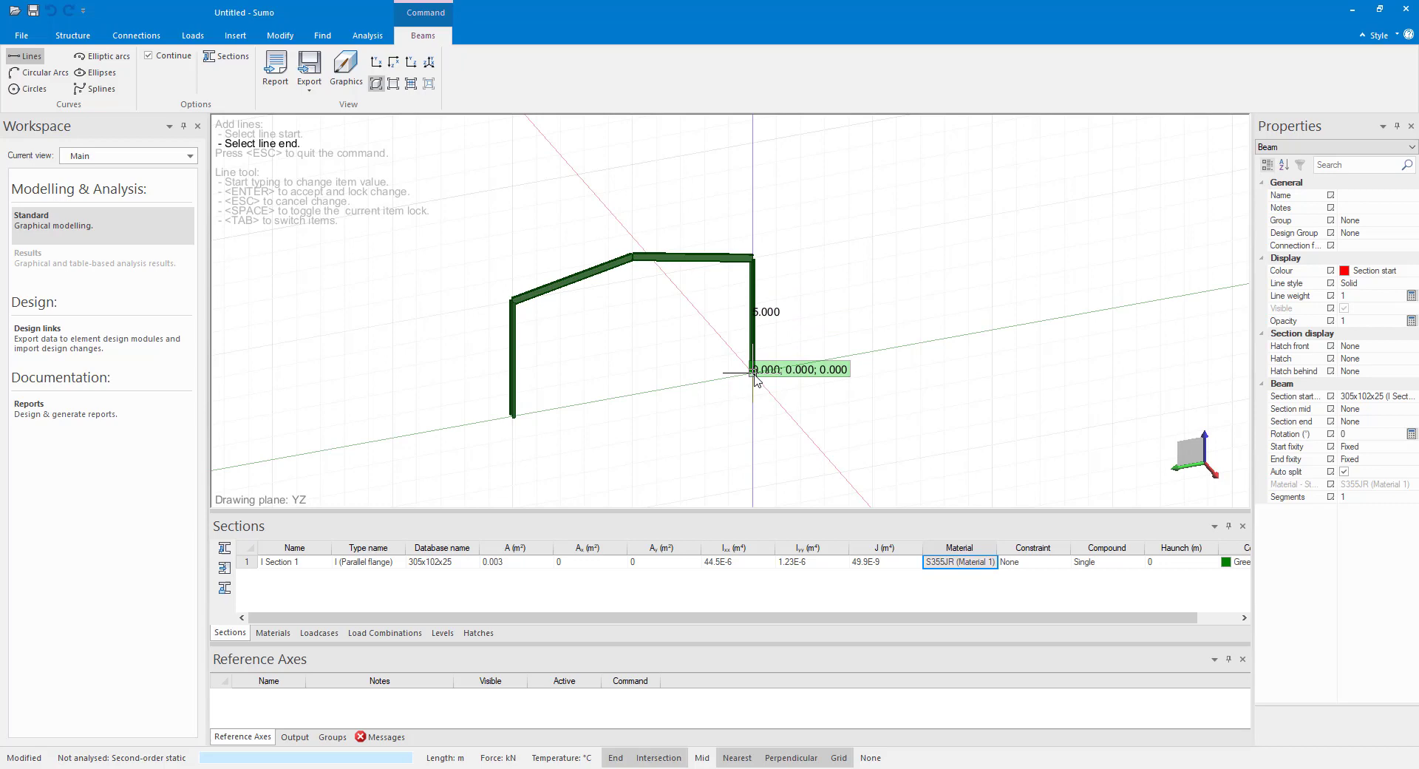
pyautogui.press('Escape')
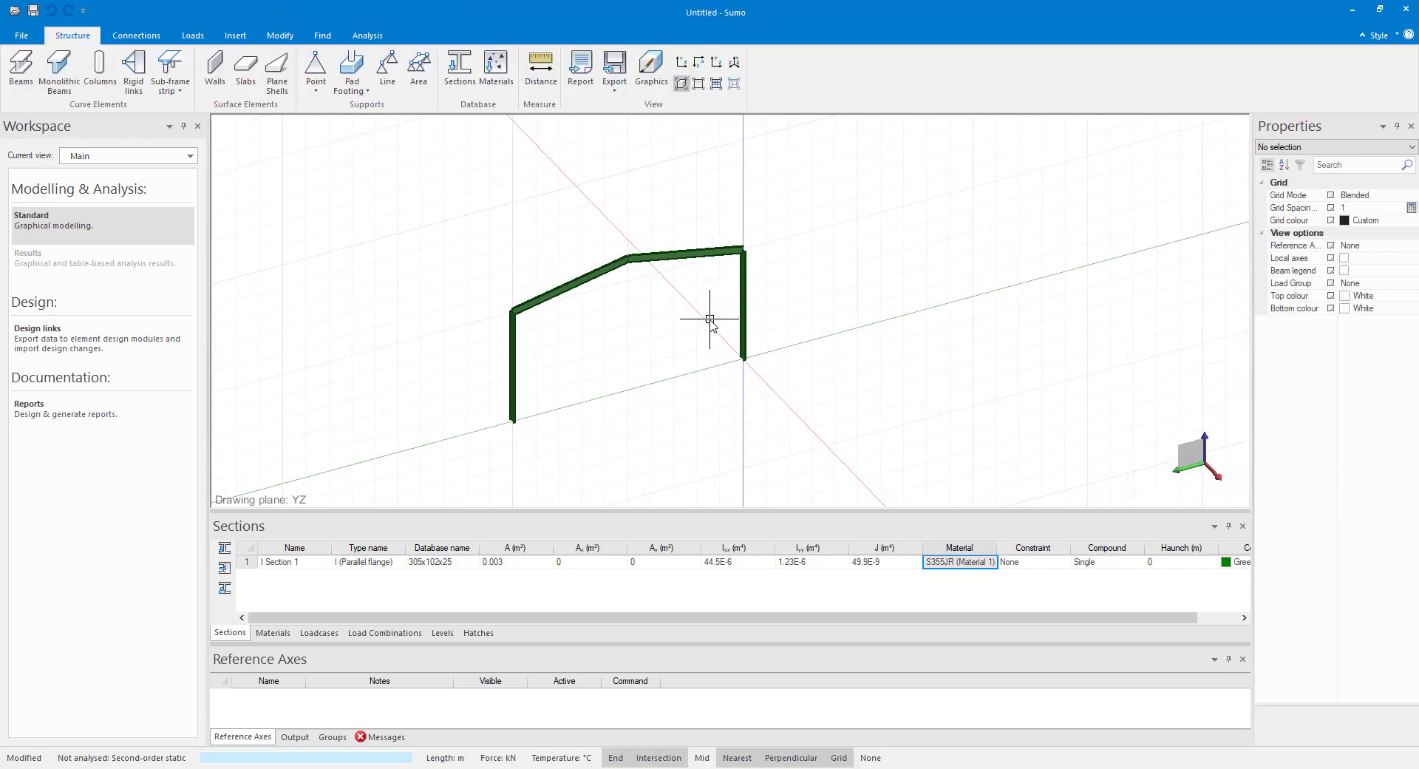
# - Copy all four beams of the frame along the X axis from the origin, making four copies at 5 m spacing
pyautogui.scroll(-2, 646, 301)
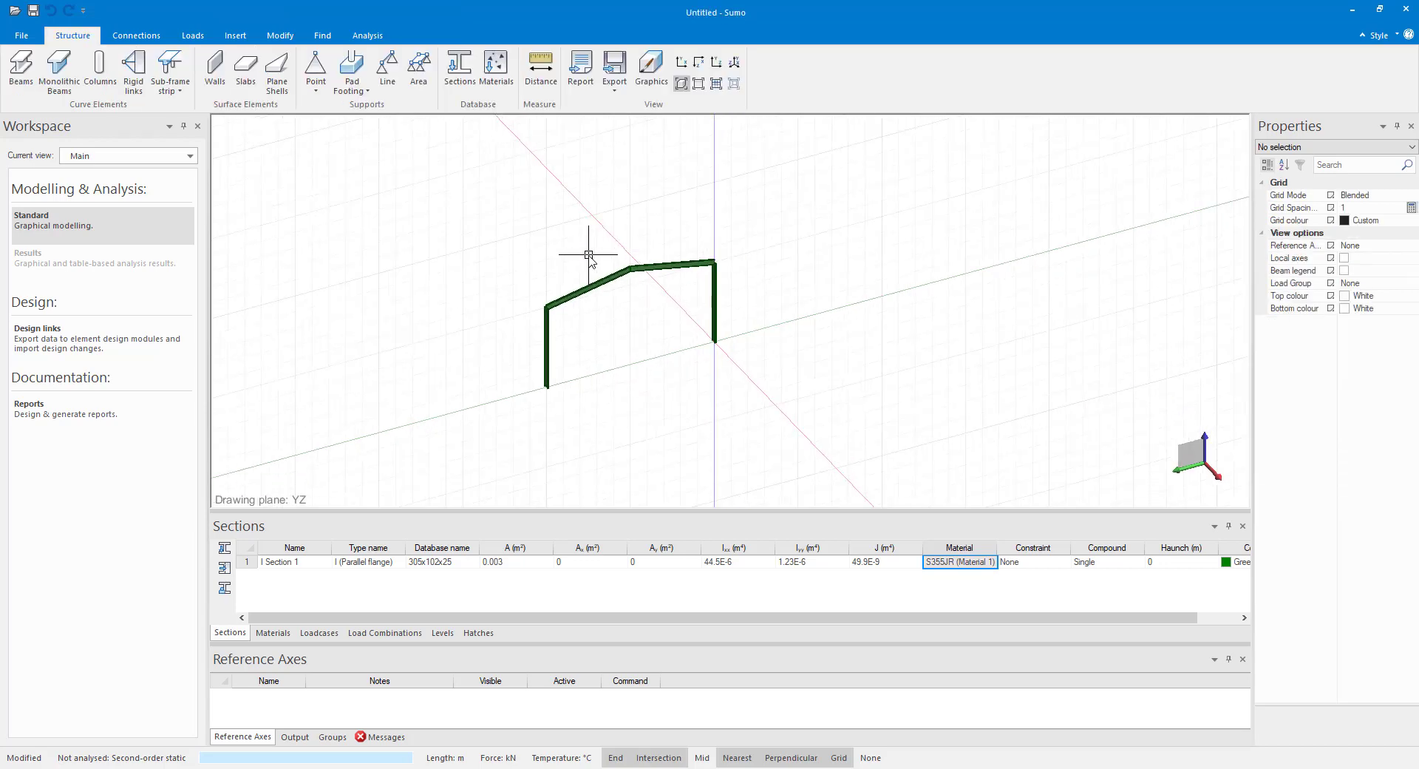
pyautogui.moveTo(580, 241)
pyautogui.mouseDown(button='middle')
pyautogui.moveTo(528, 210)
pyautogui.moveTo(544, 238)
pyautogui.mouseUp(button='middle')
pyautogui.moveTo(544, 239); pyautogui.dragTo(548, 232, button='right')
pyautogui.moveTo(456, 199); pyautogui.dragTo(663, 403)
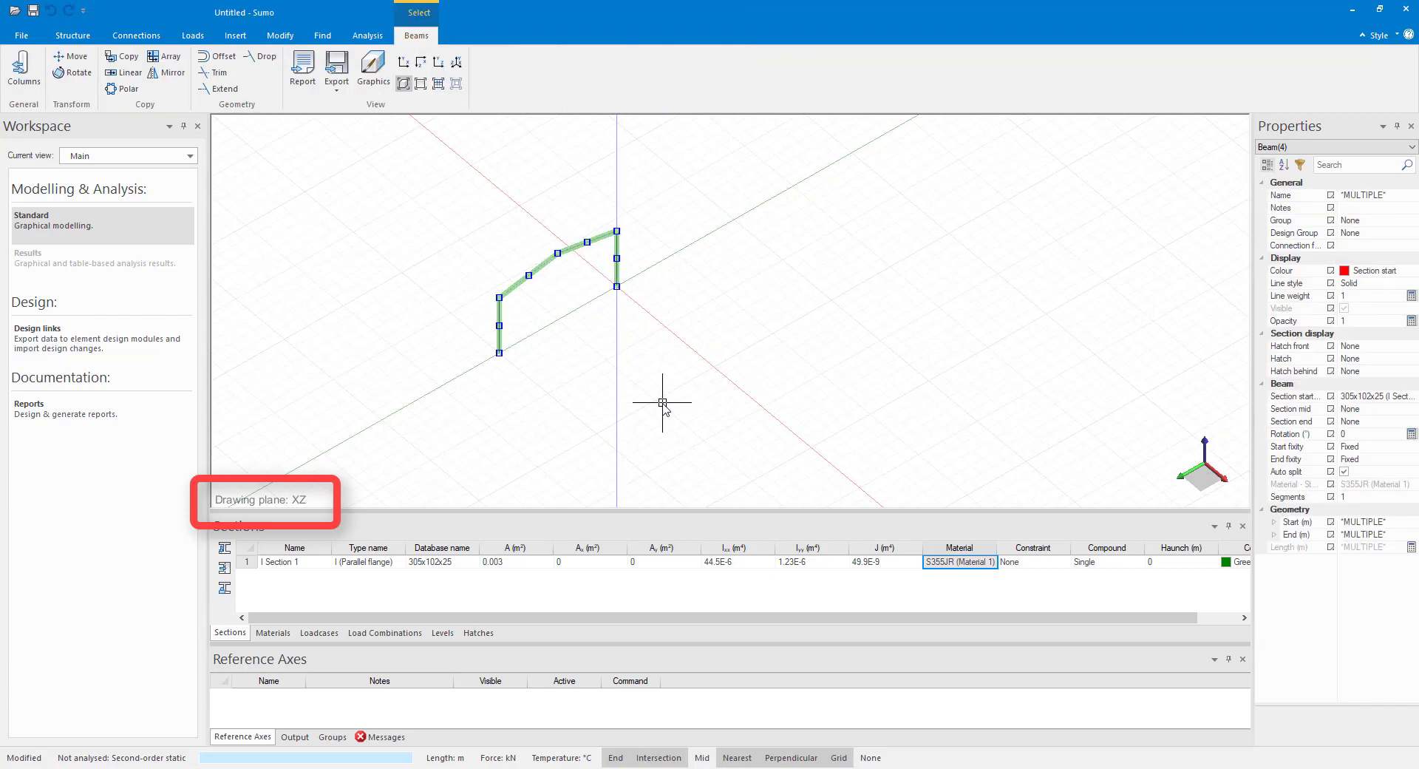
pyautogui.click(125, 72)
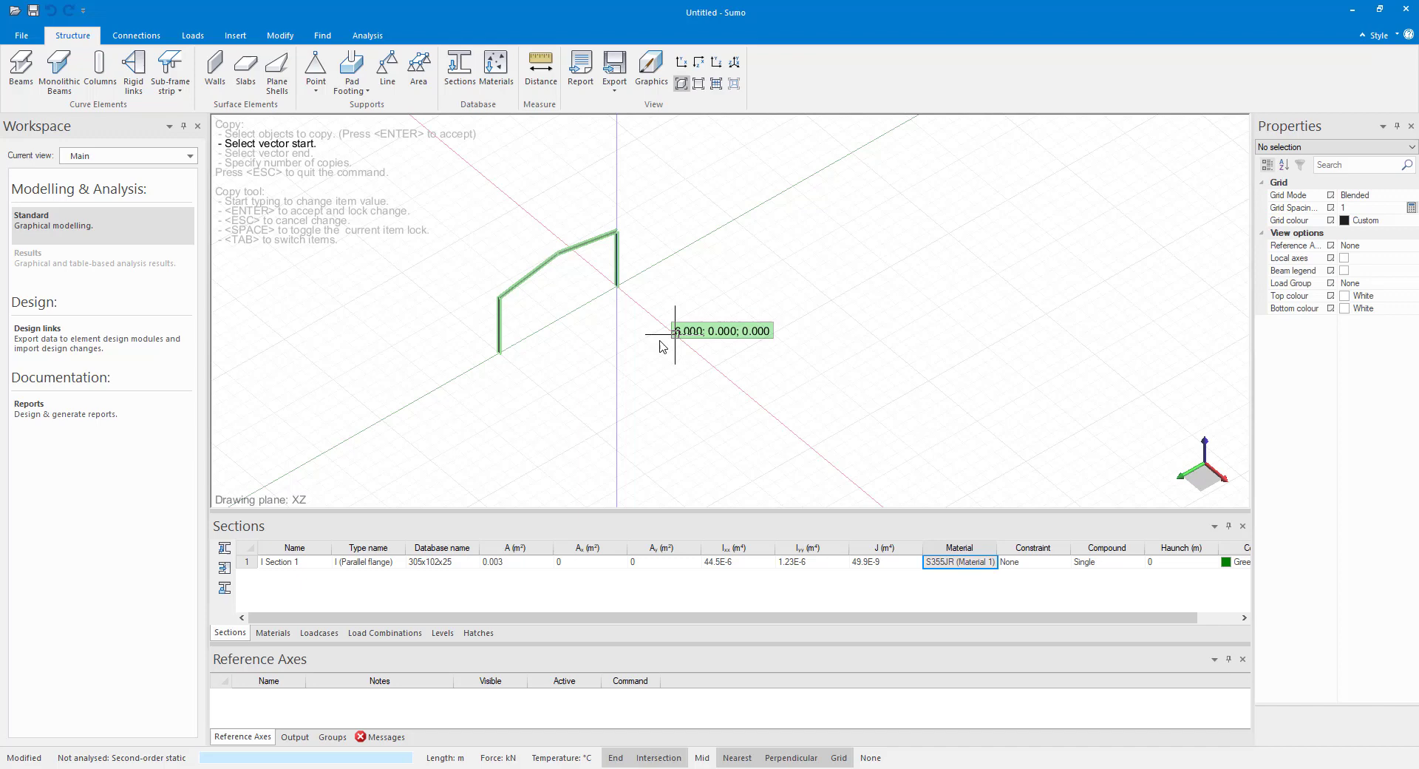
pyautogui.click(617, 285)
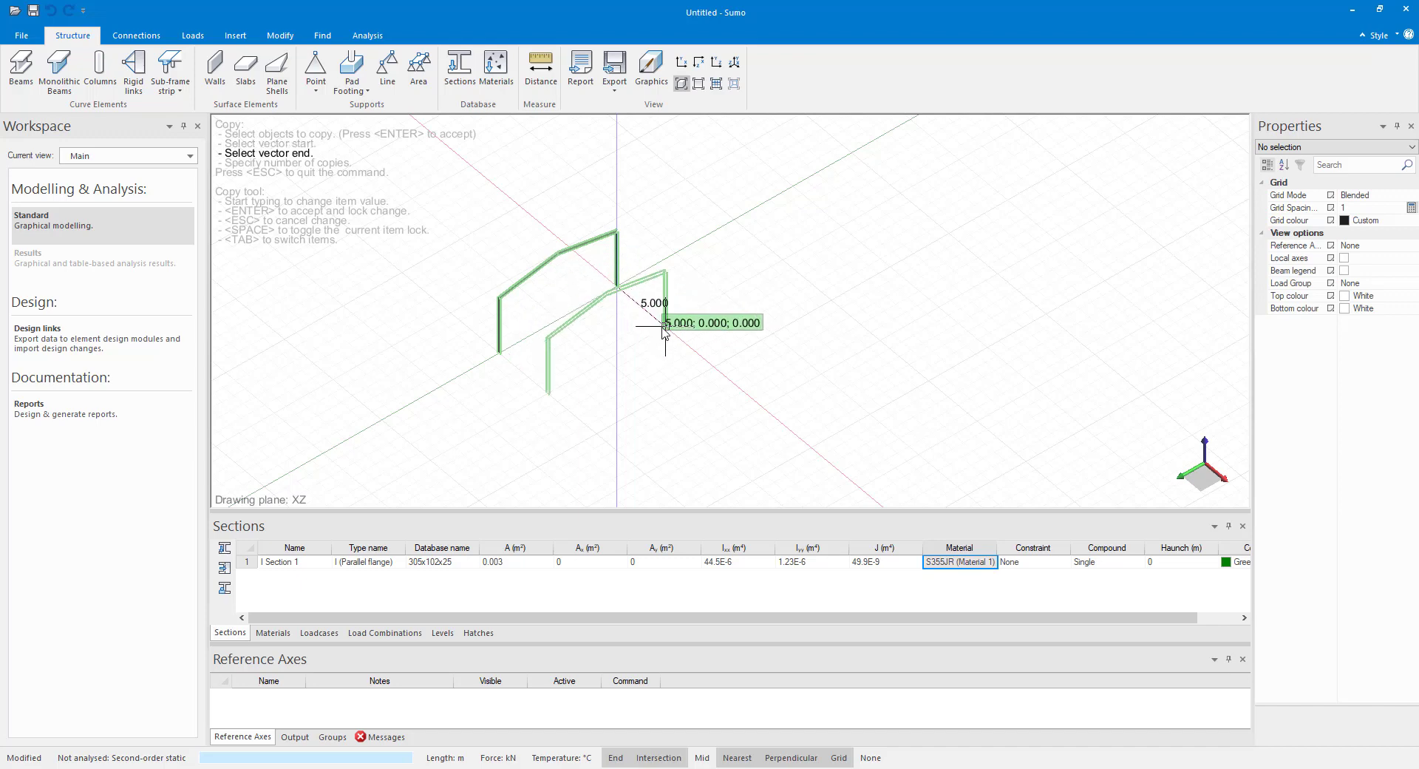
pyautogui.click(663, 325)
pyautogui.press('Return')
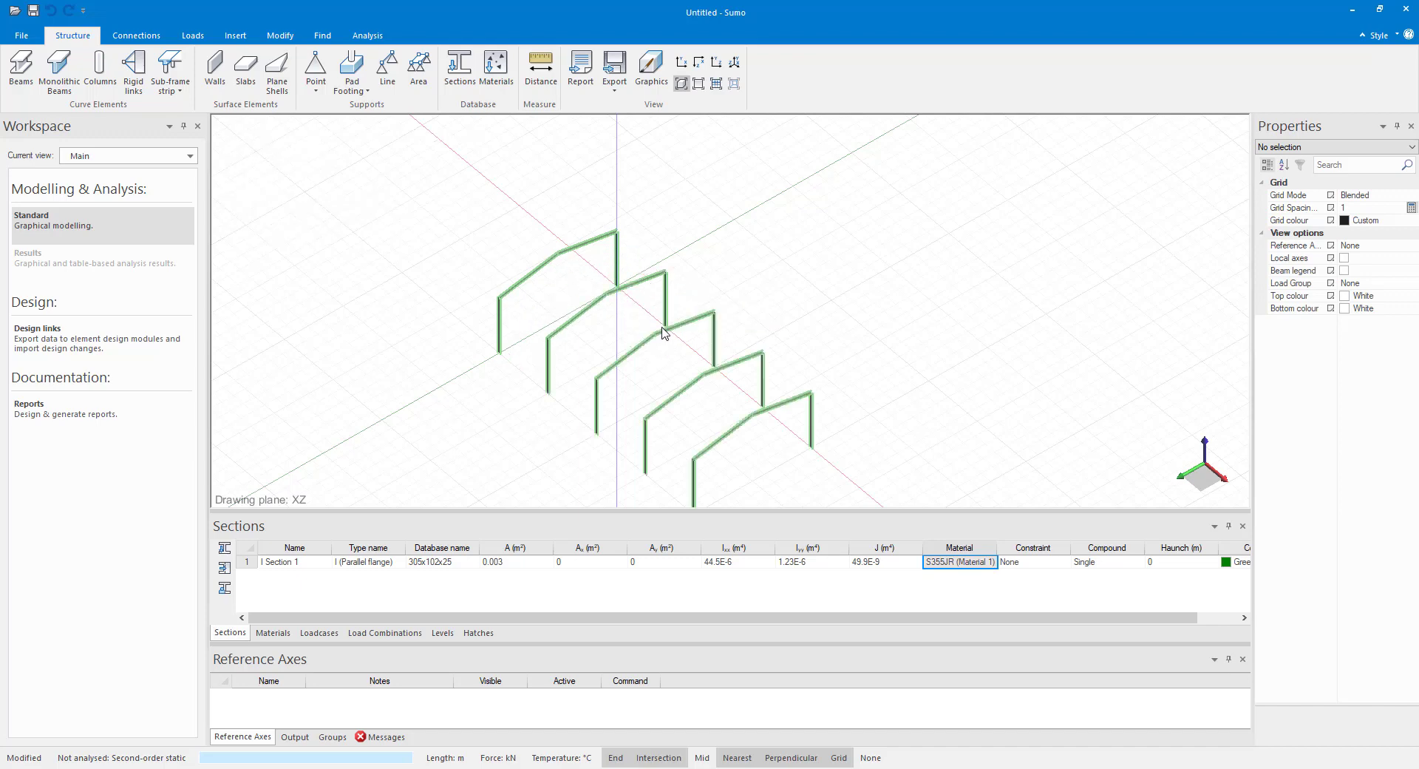
# - Examine the row of frames from the XY, XZ and YZ plane views, then return to the 3D view
pyautogui.moveTo(719, 330); pyautogui.dragTo(739, 278, button='middle')
pyautogui.moveTo(847, 319)
pyautogui.keyDown('shift'); pyautogui.mouseDown(button='middle')
pyautogui.moveTo(819, 238)
pyautogui.moveTo(832, 279)
pyautogui.mouseUp(button='middle'); pyautogui.keyUp('shift')
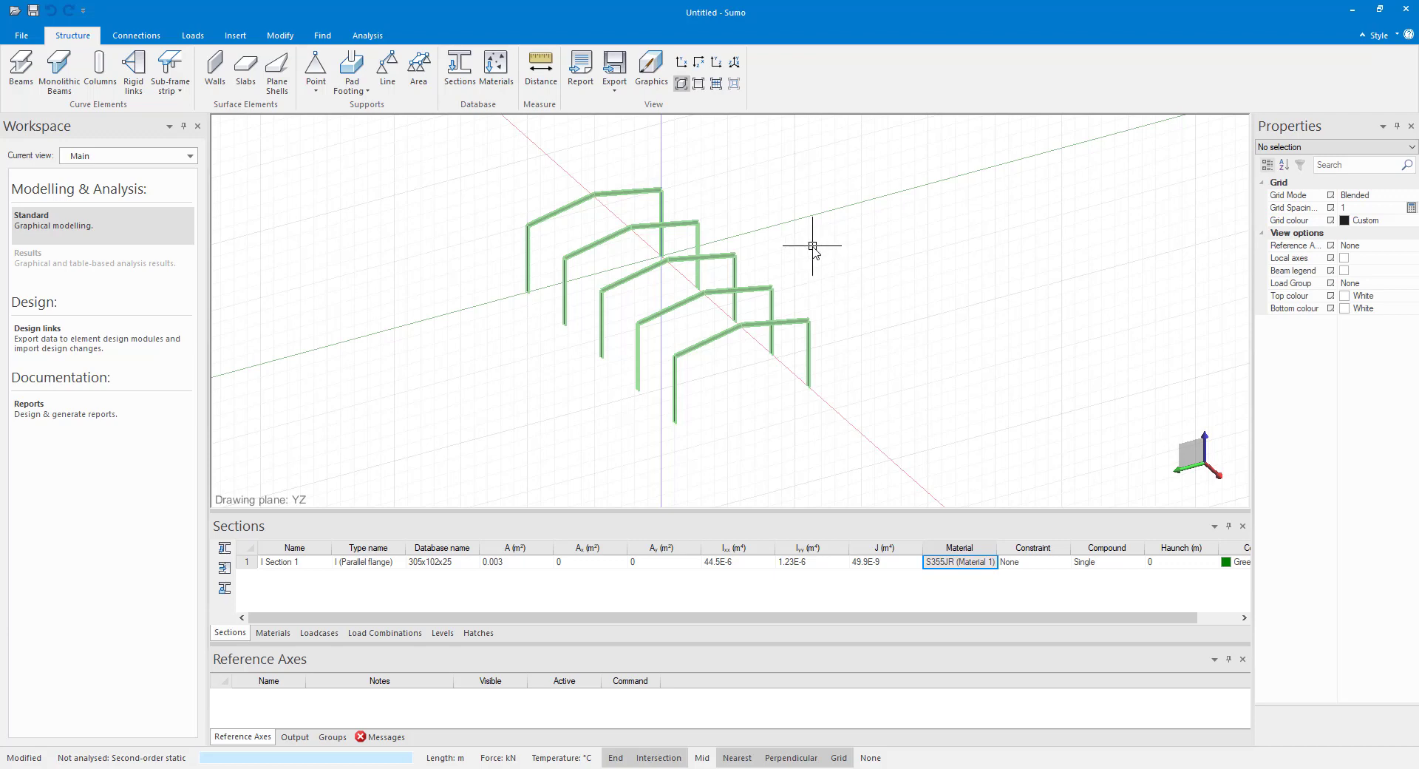
pyautogui.moveTo(813, 241)
pyautogui.keyDown('shift'); pyautogui.mouseDown(button='middle')
pyautogui.moveTo(805, 291)
pyautogui.moveTo(803, 242)
pyautogui.mouseUp(button='middle'); pyautogui.keyUp('shift')
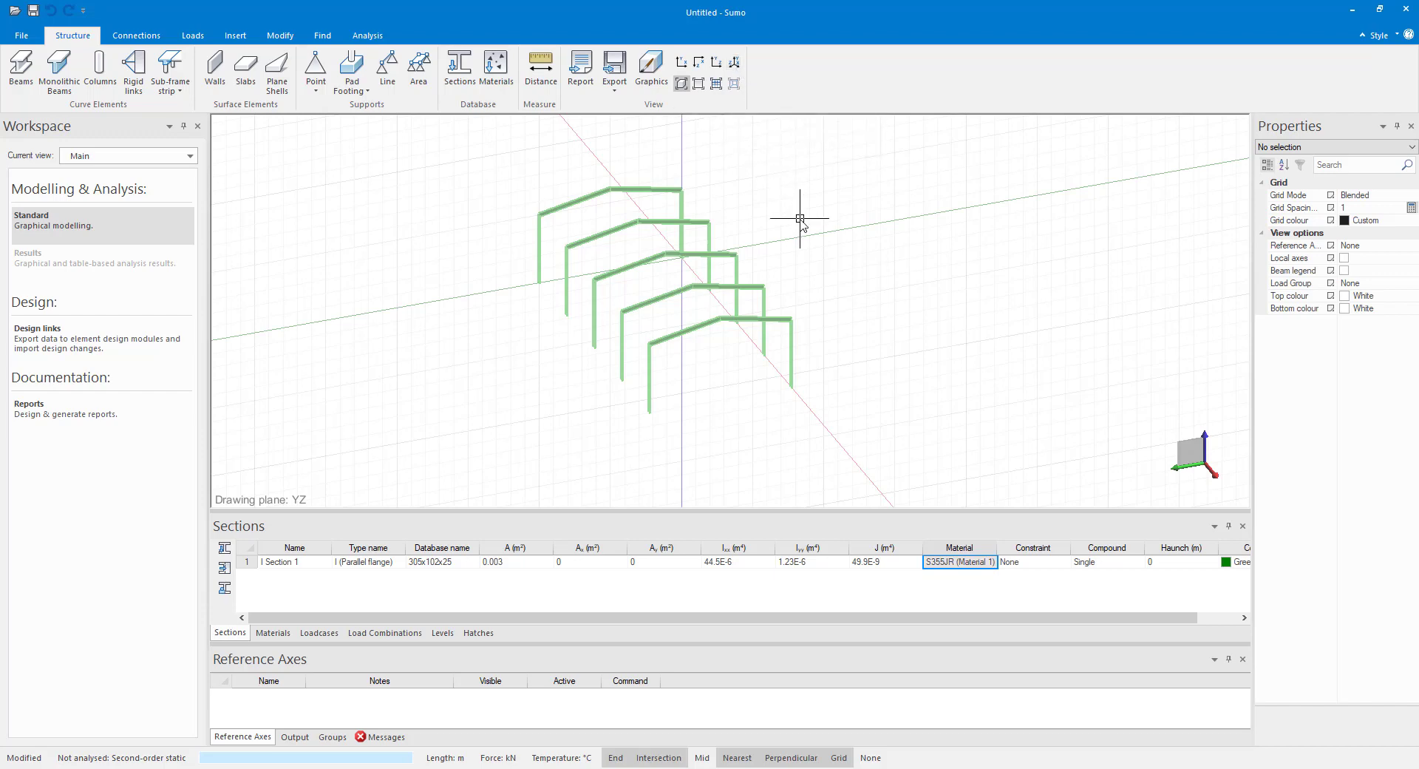
pyautogui.click(682, 64)
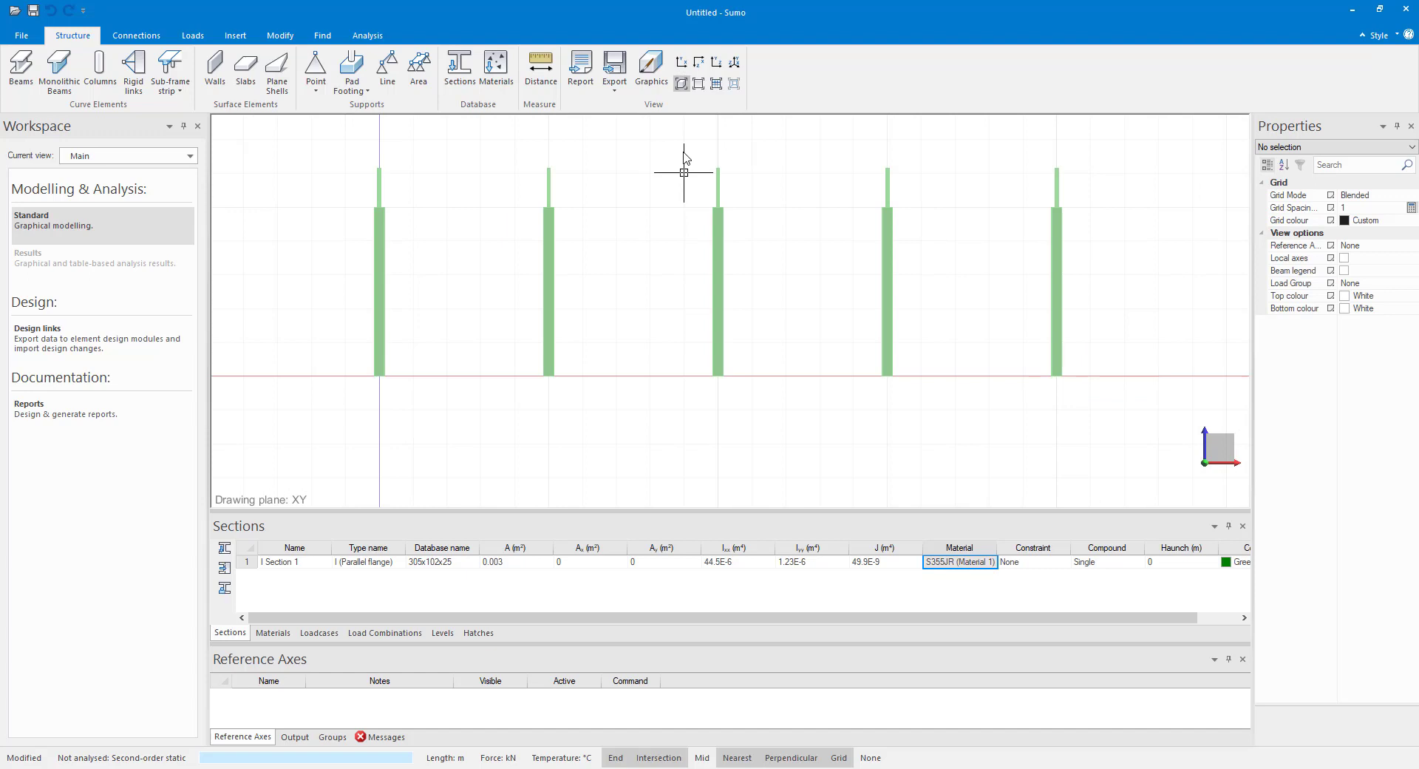
pyautogui.click(699, 63)
pyautogui.scroll(-1, 676, 307)
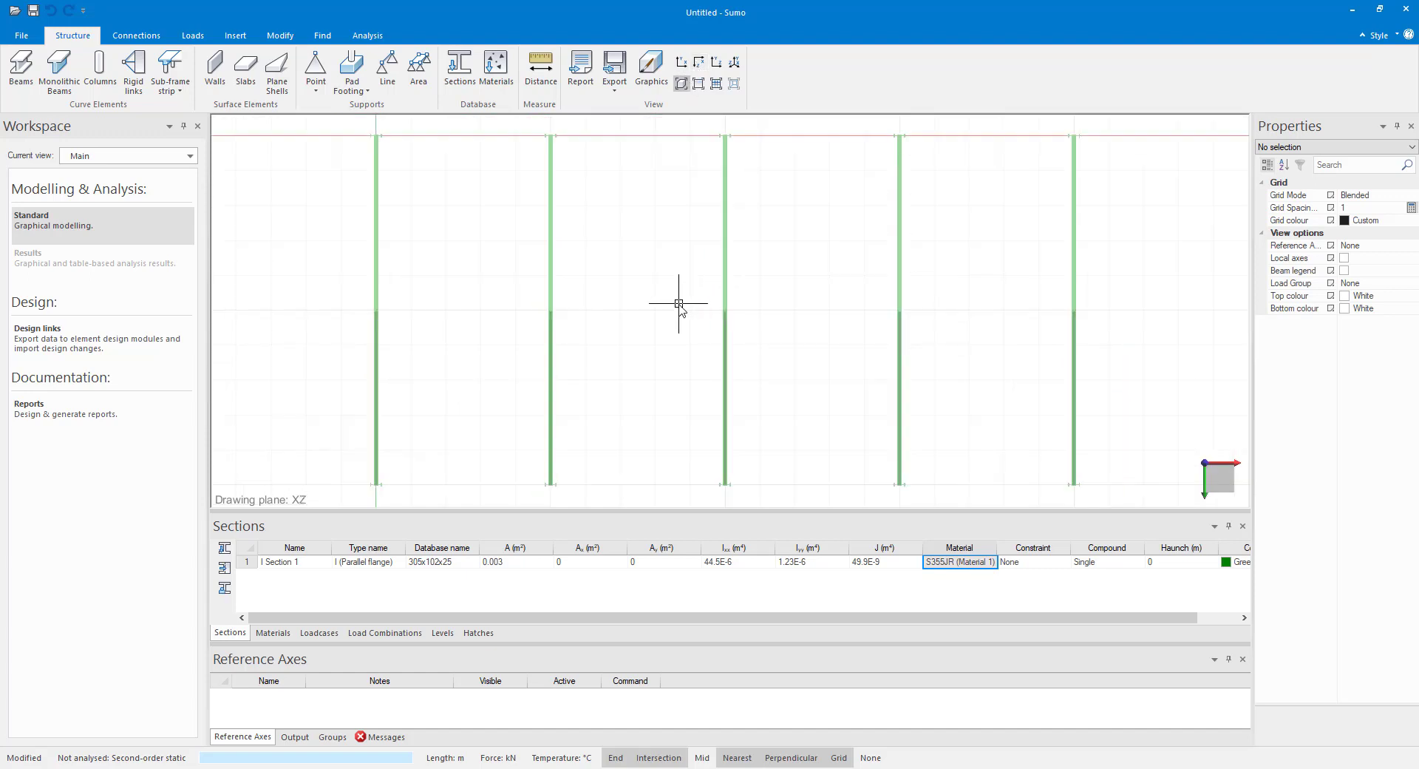
pyautogui.click(716, 63)
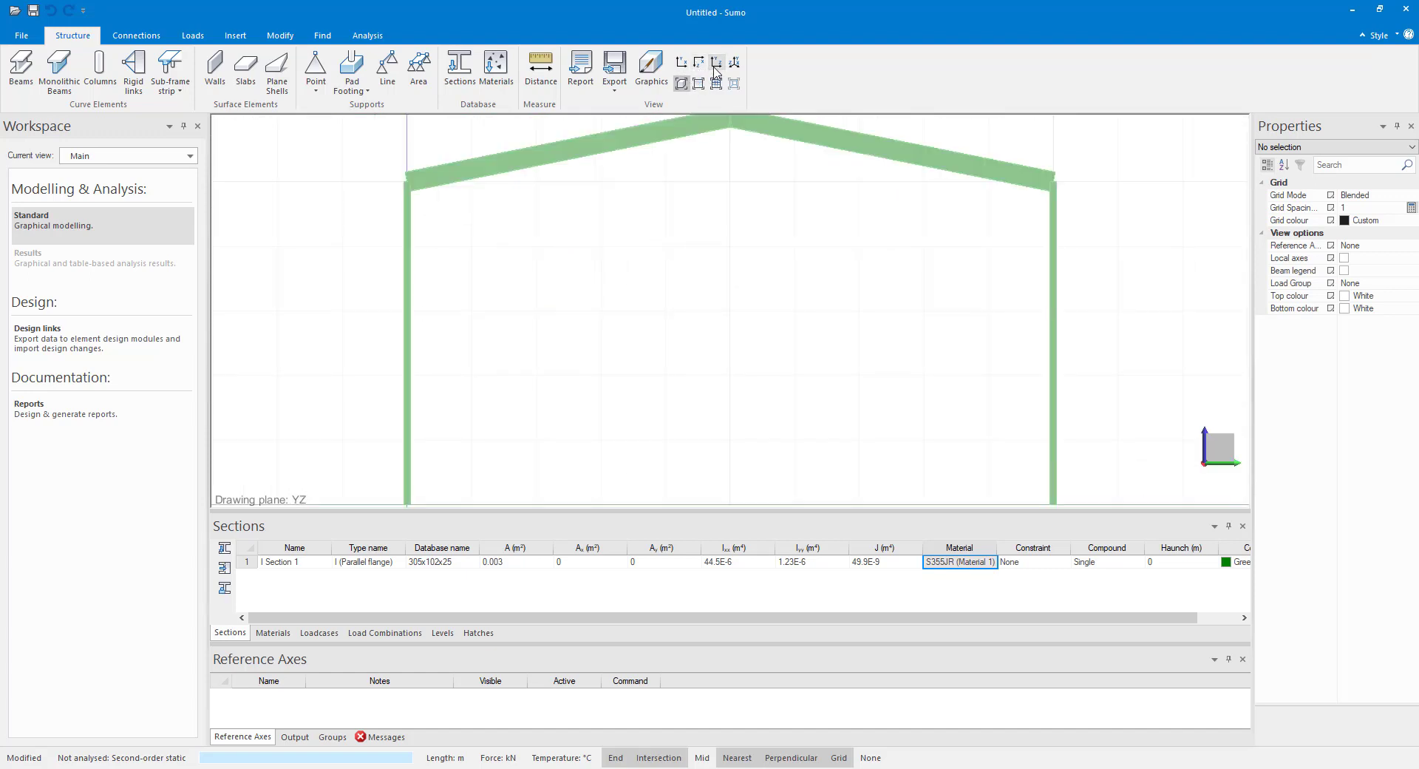
pyautogui.scroll(-2, 631, 264)
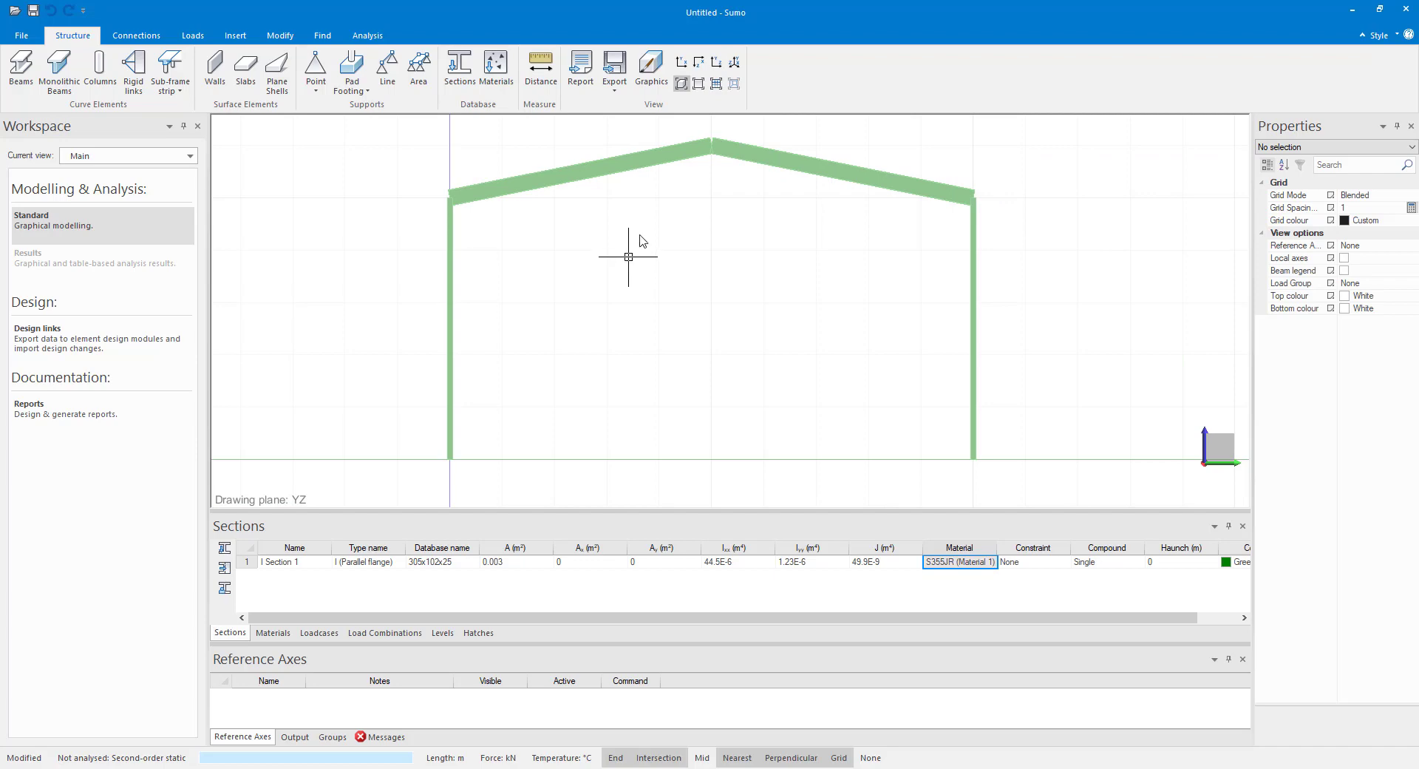
pyautogui.click(734, 62)
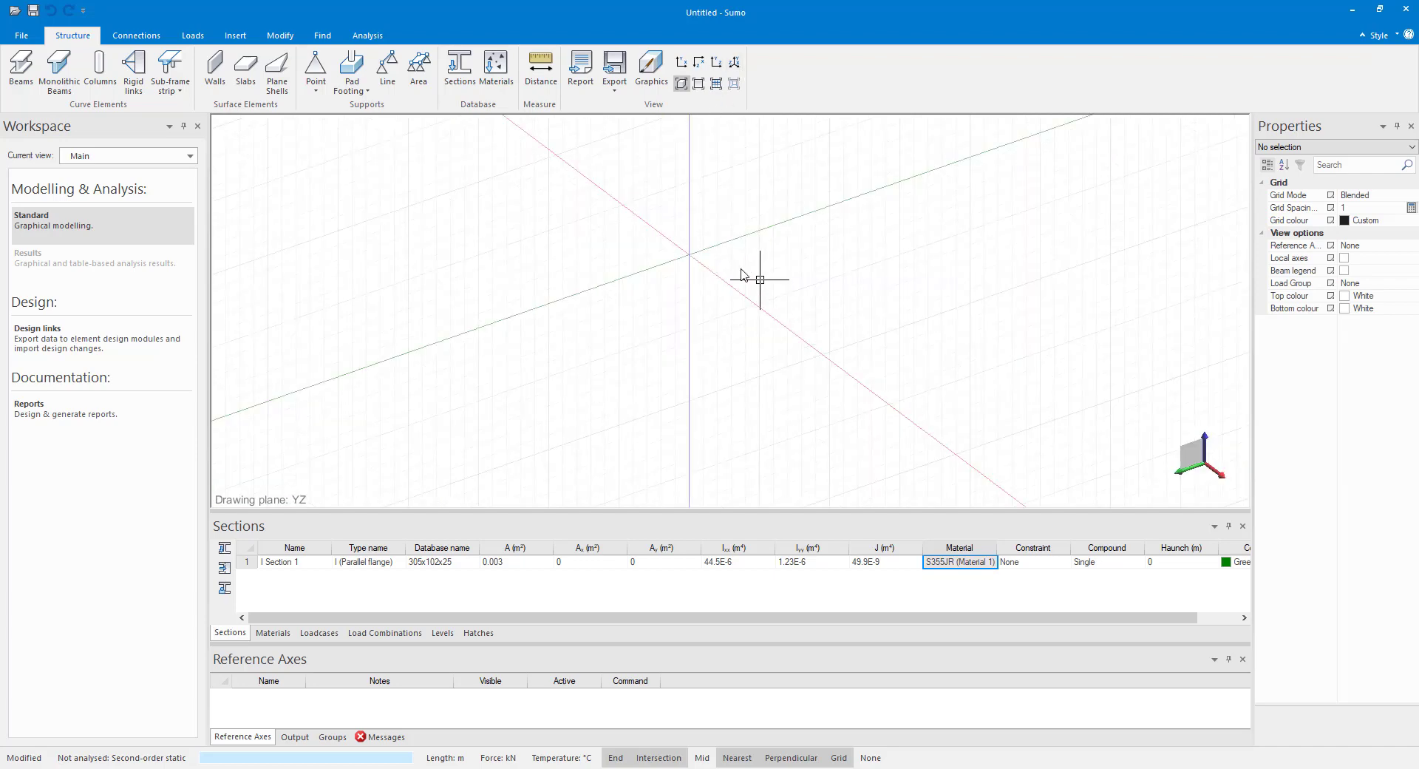
# - Create a 10 m by 10 m slab in the XZ plane with one corner at the origin and accept its outline
pyautogui.keyDown('shift'); pyautogui.moveTo(797, 238); pyautogui.dragTo(789, 282, button='middle'); pyautogui.keyUp('shift')
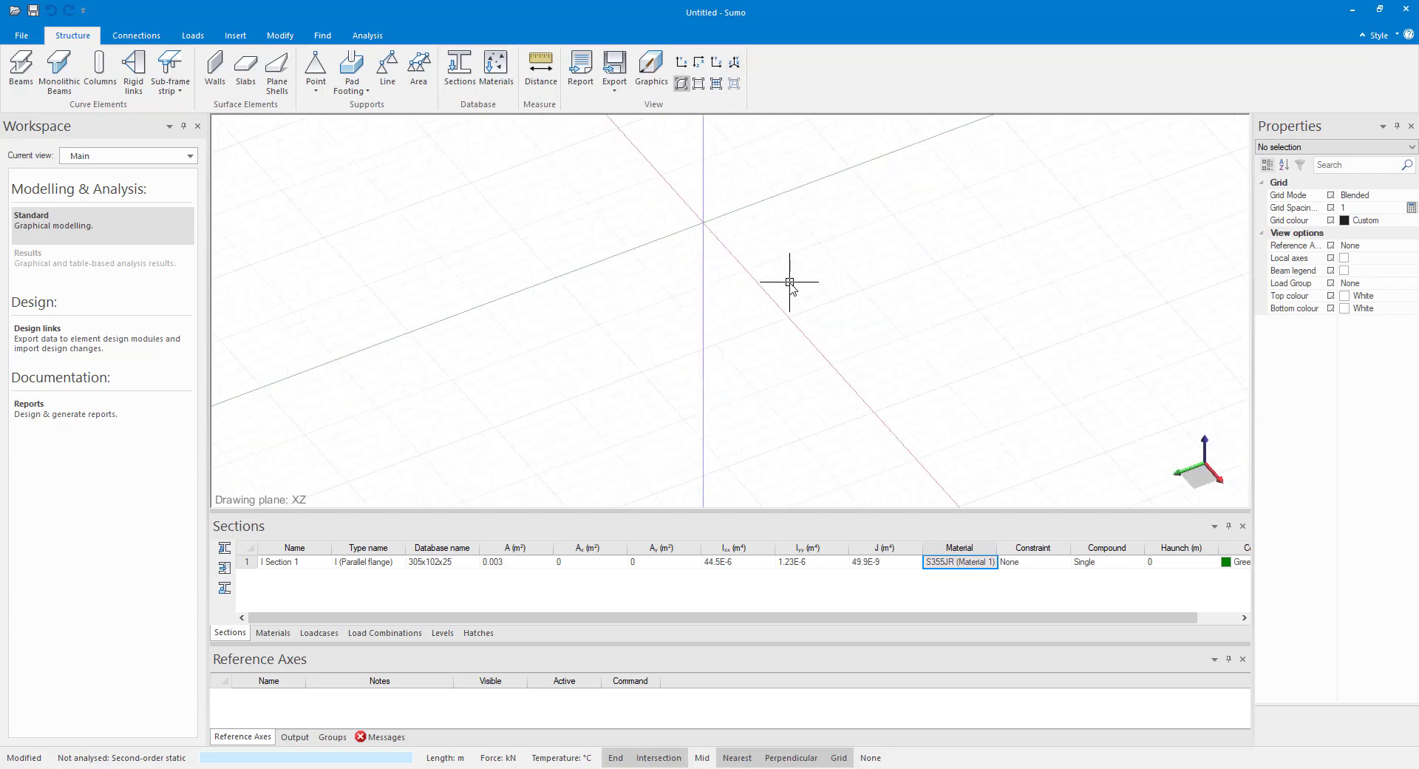
pyautogui.click(245, 66)
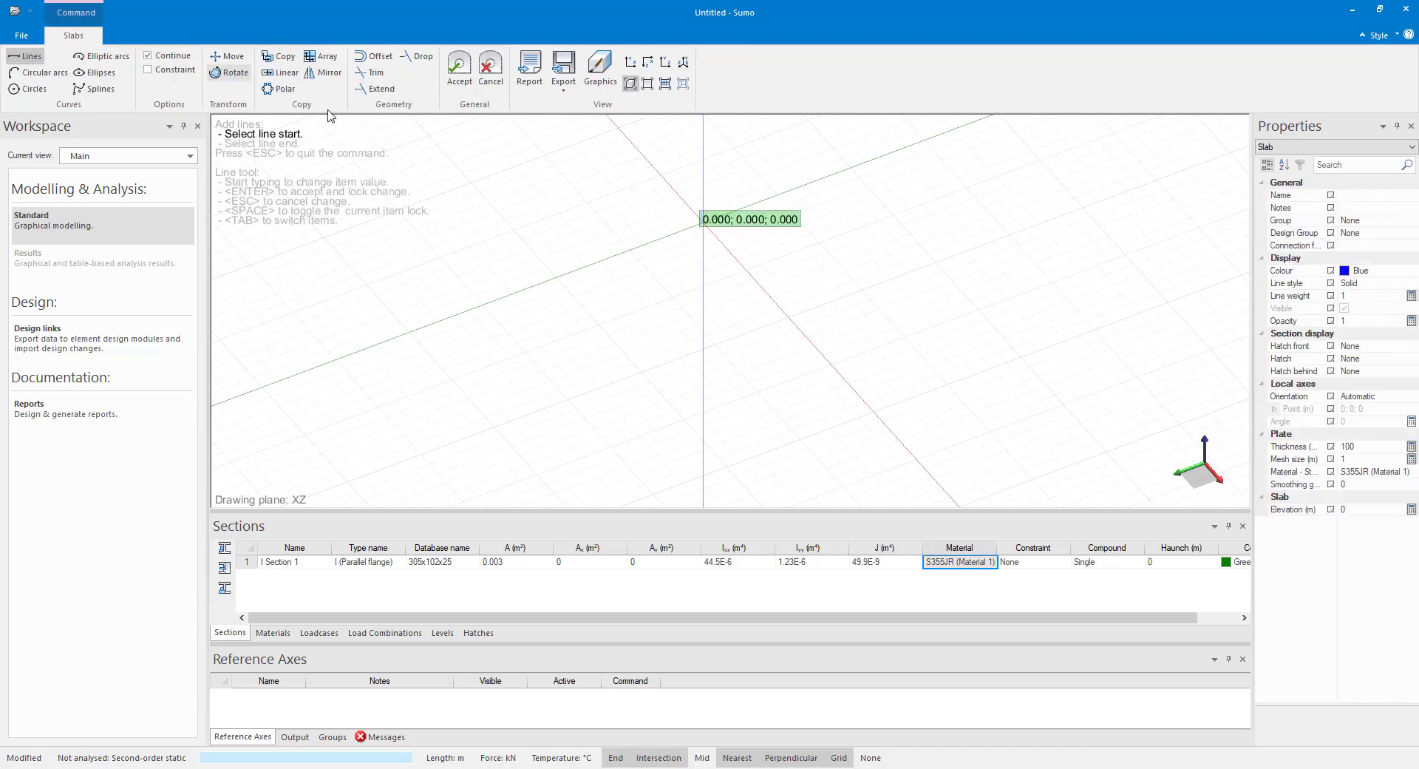
pyautogui.click(703, 223)
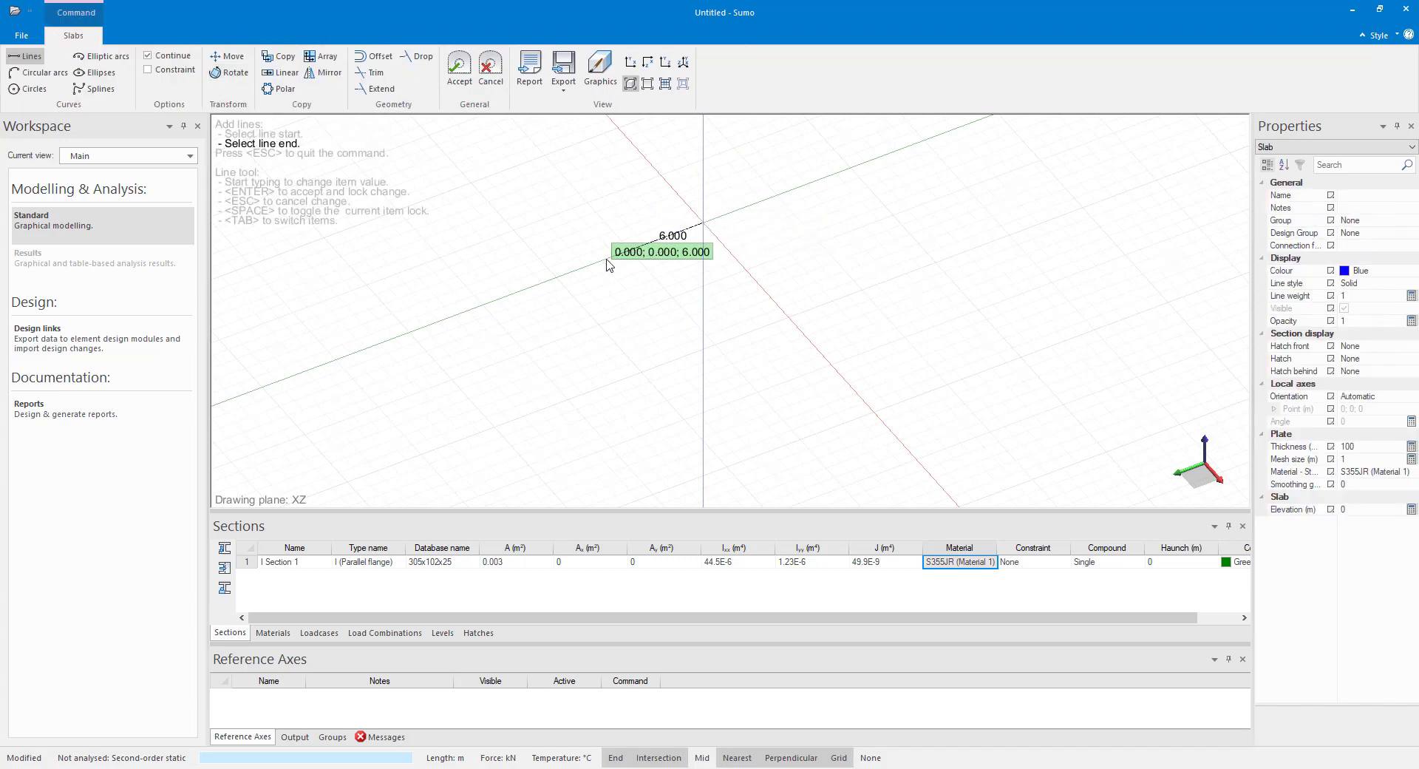
pyautogui.click(556, 278)
pyautogui.click(642, 370)
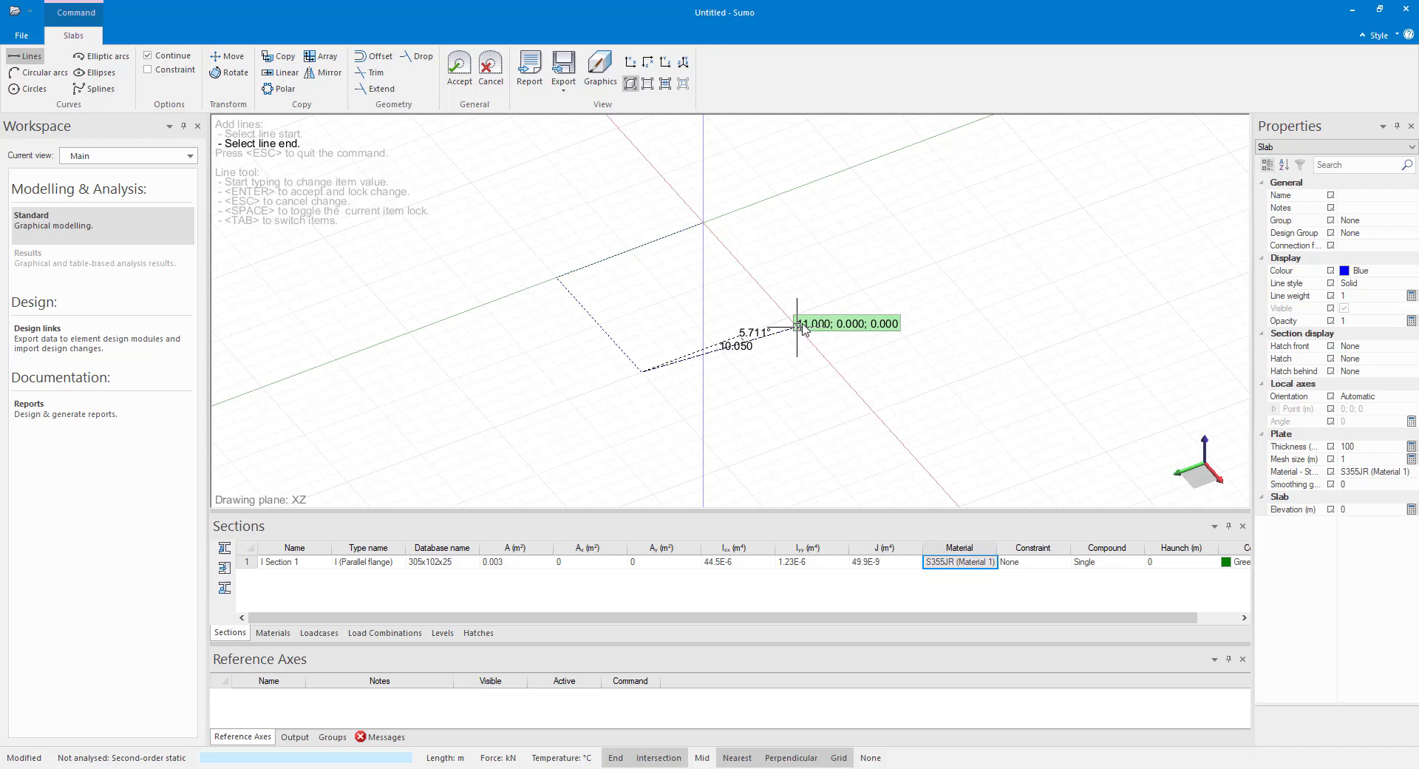
pyautogui.click(788, 318)
pyautogui.click(703, 222)
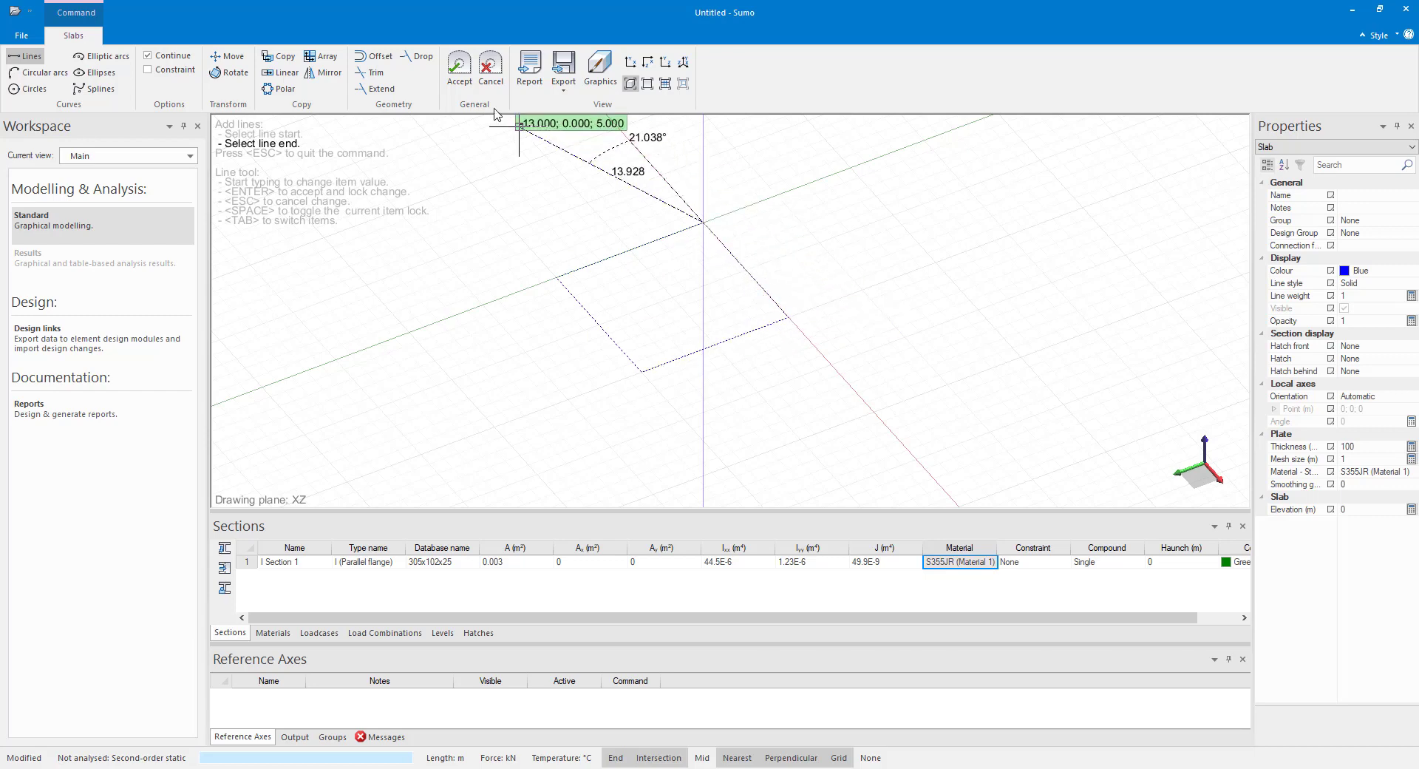
pyautogui.click(459, 66)
# - Move the slab 4 m vertically upward from the origin and check its elevation property
pyautogui.moveTo(817, 348)
pyautogui.mouseDown(button='middle')
pyautogui.moveTo(789, 278)
pyautogui.moveTo(805, 332)
pyautogui.mouseUp(button='middle')
pyautogui.click(777, 337)
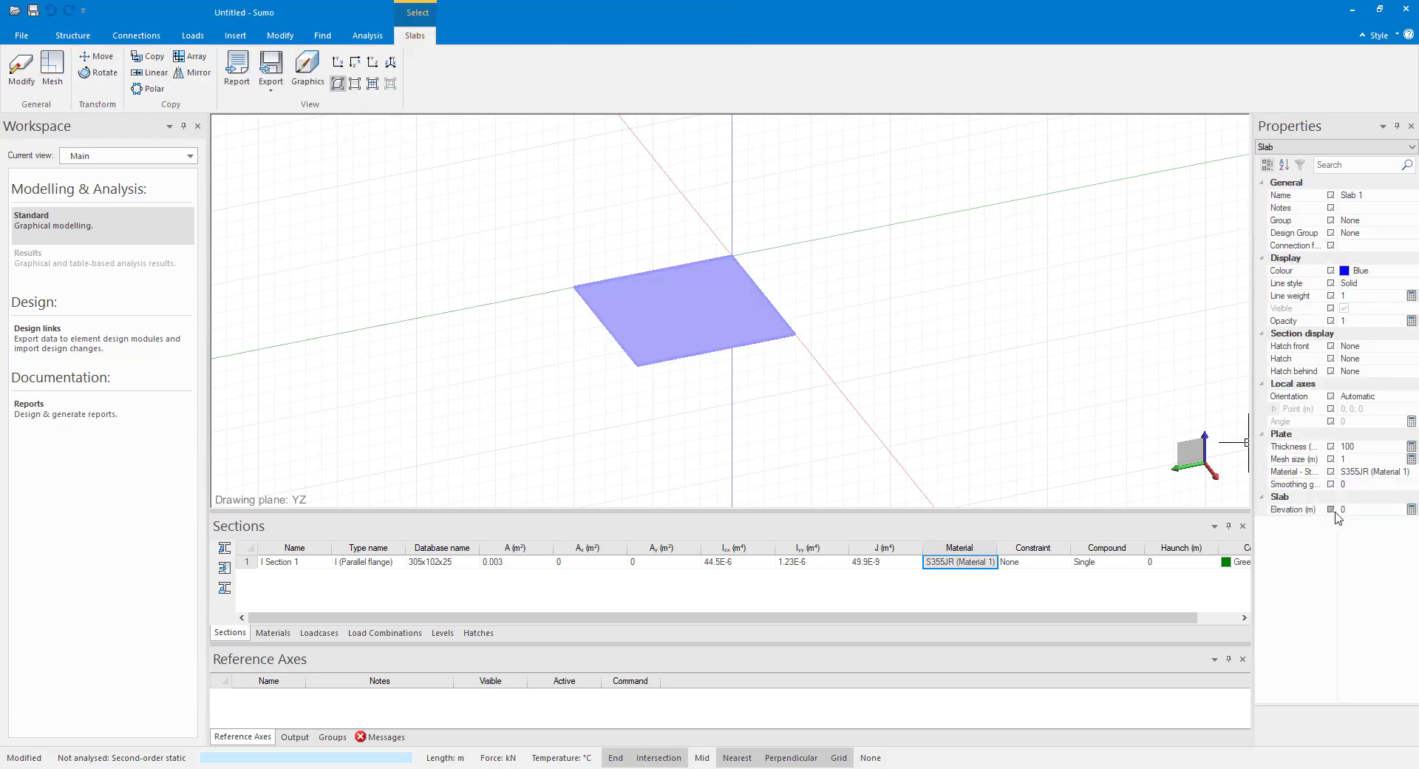
pyautogui.press('ctrl')
pyautogui.press('ctrl')
pyautogui.moveTo(794, 319)
pyautogui.keyDown('shift'); pyautogui.mouseDown(button='middle')
pyautogui.moveTo(795, 369)
pyautogui.moveTo(795, 338)
pyautogui.mouseUp(button='middle'); pyautogui.keyUp('shift')
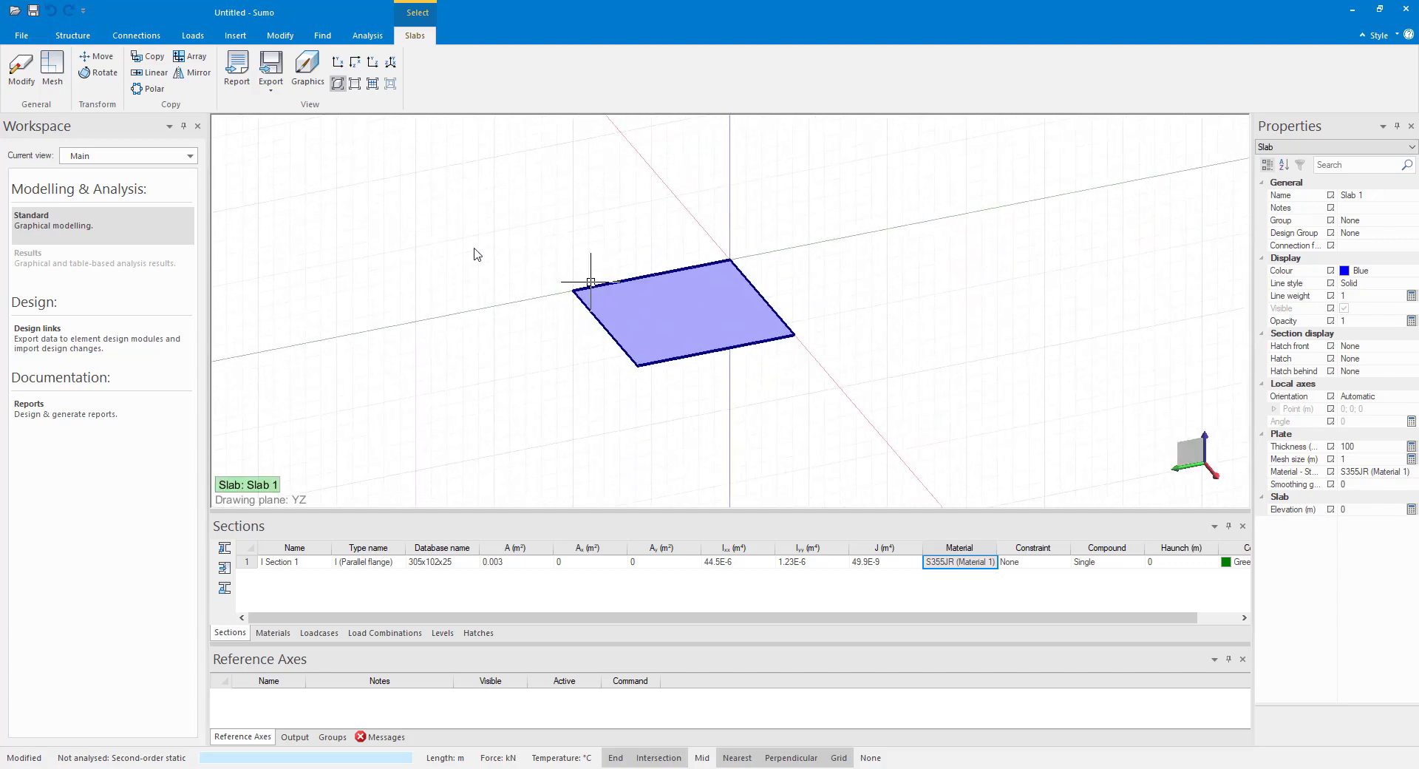
pyautogui.click(97, 57)
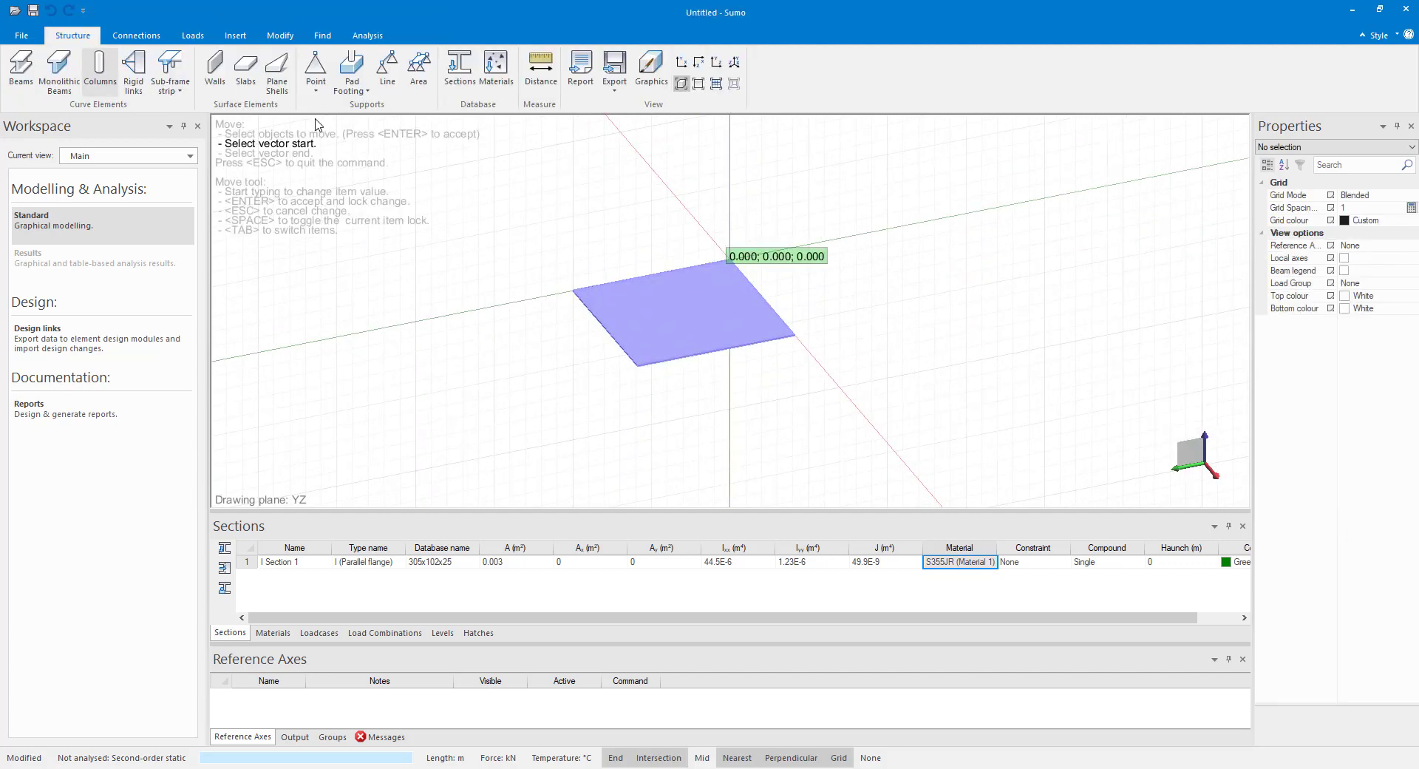
pyautogui.click(730, 259)
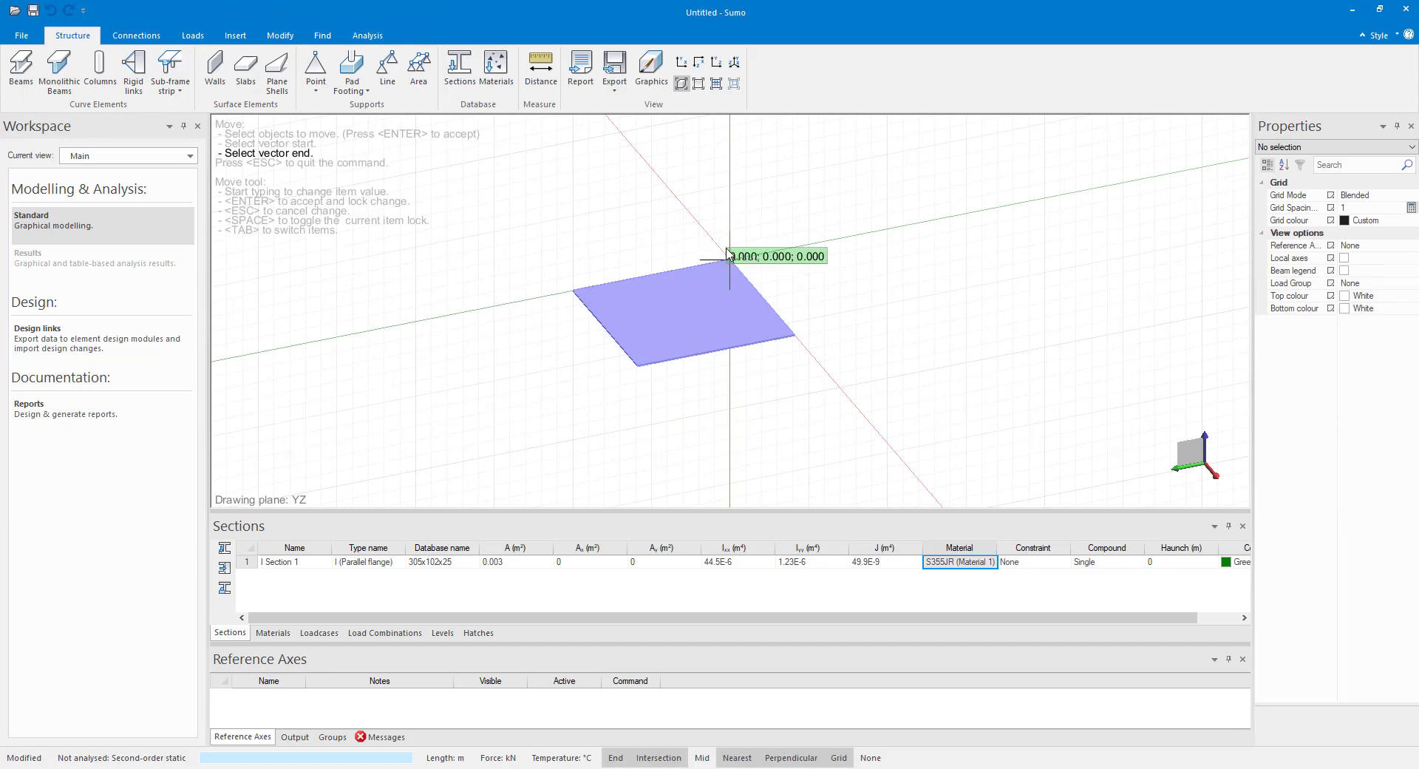
pyautogui.click(730, 199)
pyautogui.moveTo(932, 324)
pyautogui.mouseDown(button='middle')
pyautogui.moveTo(924, 279)
pyautogui.moveTo(914, 312)
pyautogui.mouseUp(button='middle')
pyautogui.click(773, 288)
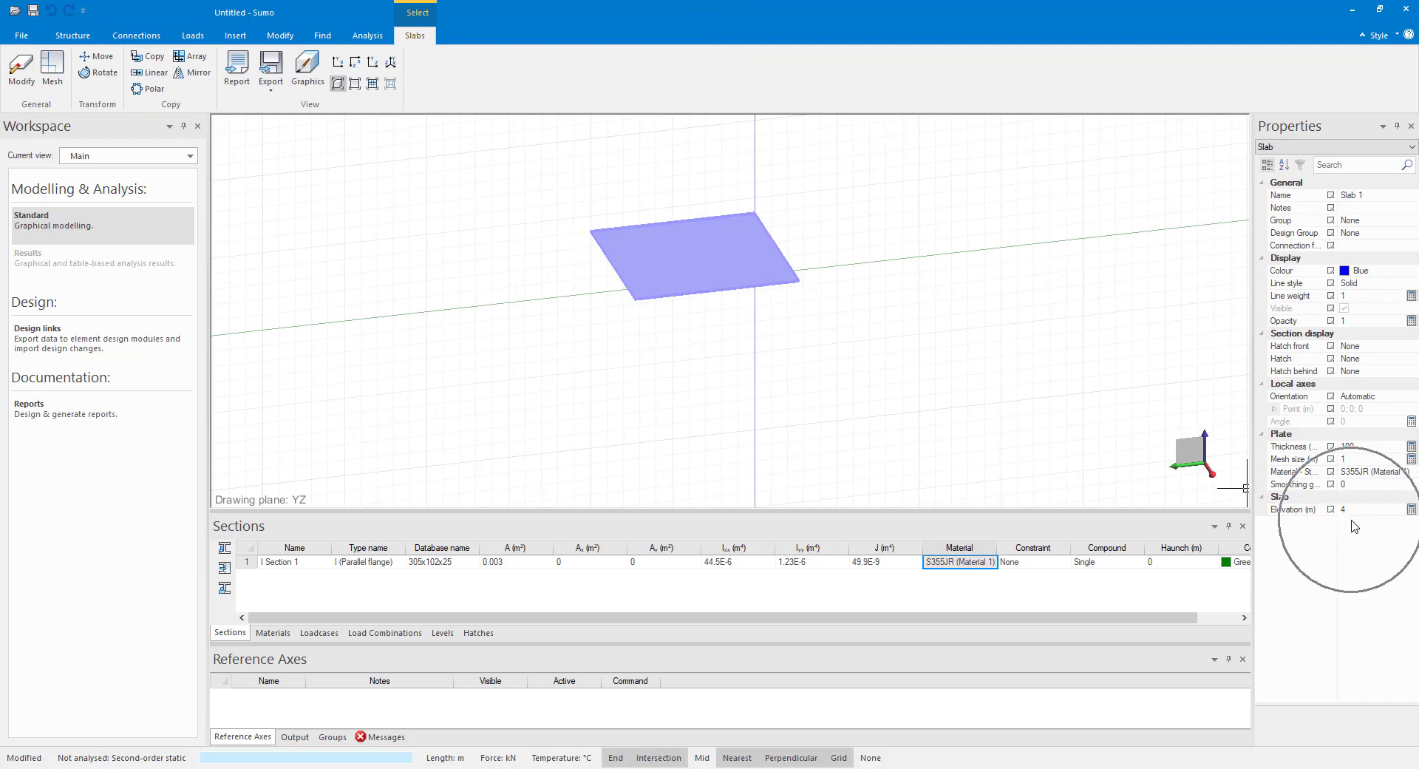
# - Select the entire raised slab and delete it
pyautogui.moveTo(640, 320); pyautogui.dragTo(656, 345, button='middle')
pyautogui.scroll(-1, 657, 344)
pyautogui.moveTo(558, 180); pyautogui.dragTo(852, 378)
pyautogui.press('Delete')
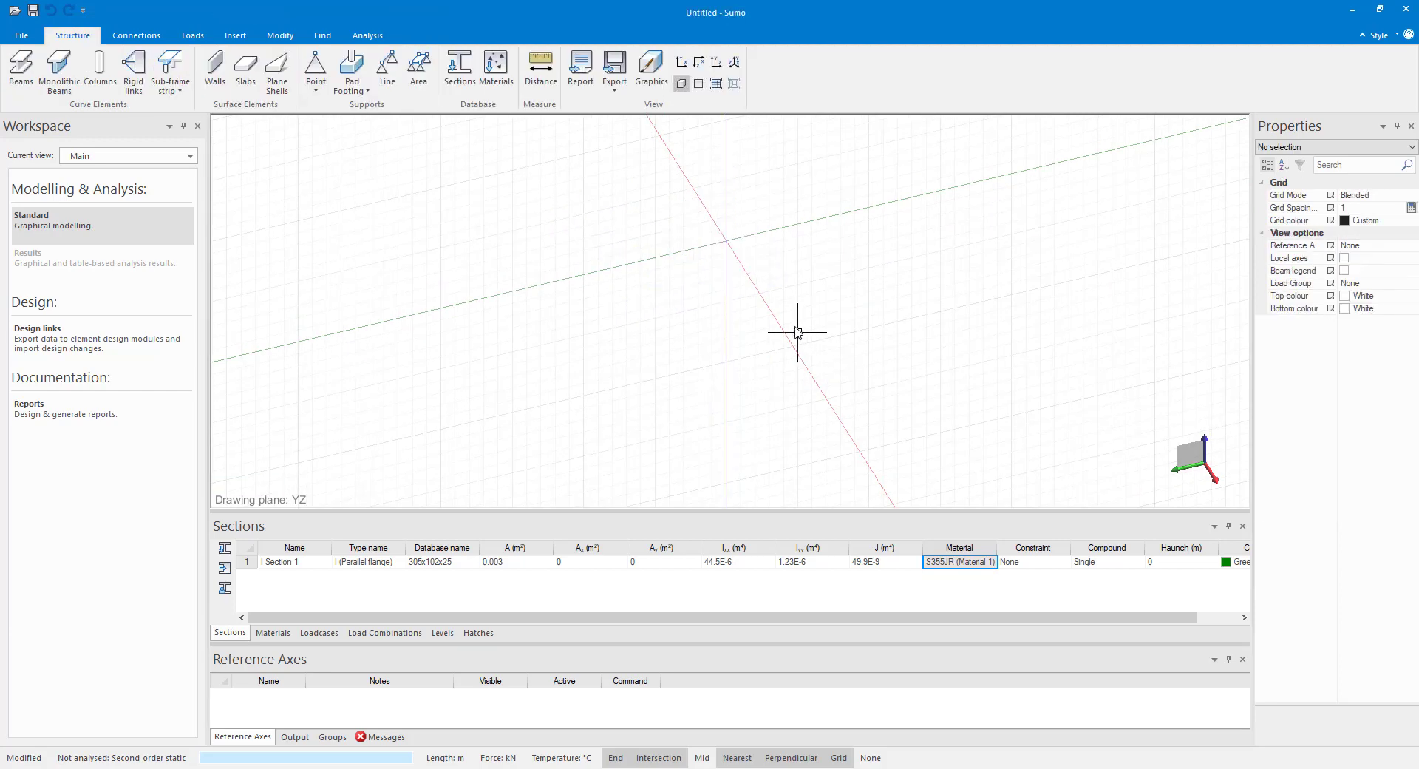
# - Add a second level to the Levels table and set its elevation to 4 m
pyautogui.moveTo(801, 329)
pyautogui.mouseDown(button='middle')
pyautogui.moveTo(786, 298)
pyautogui.moveTo(801, 301)
pyautogui.mouseUp(button='middle')
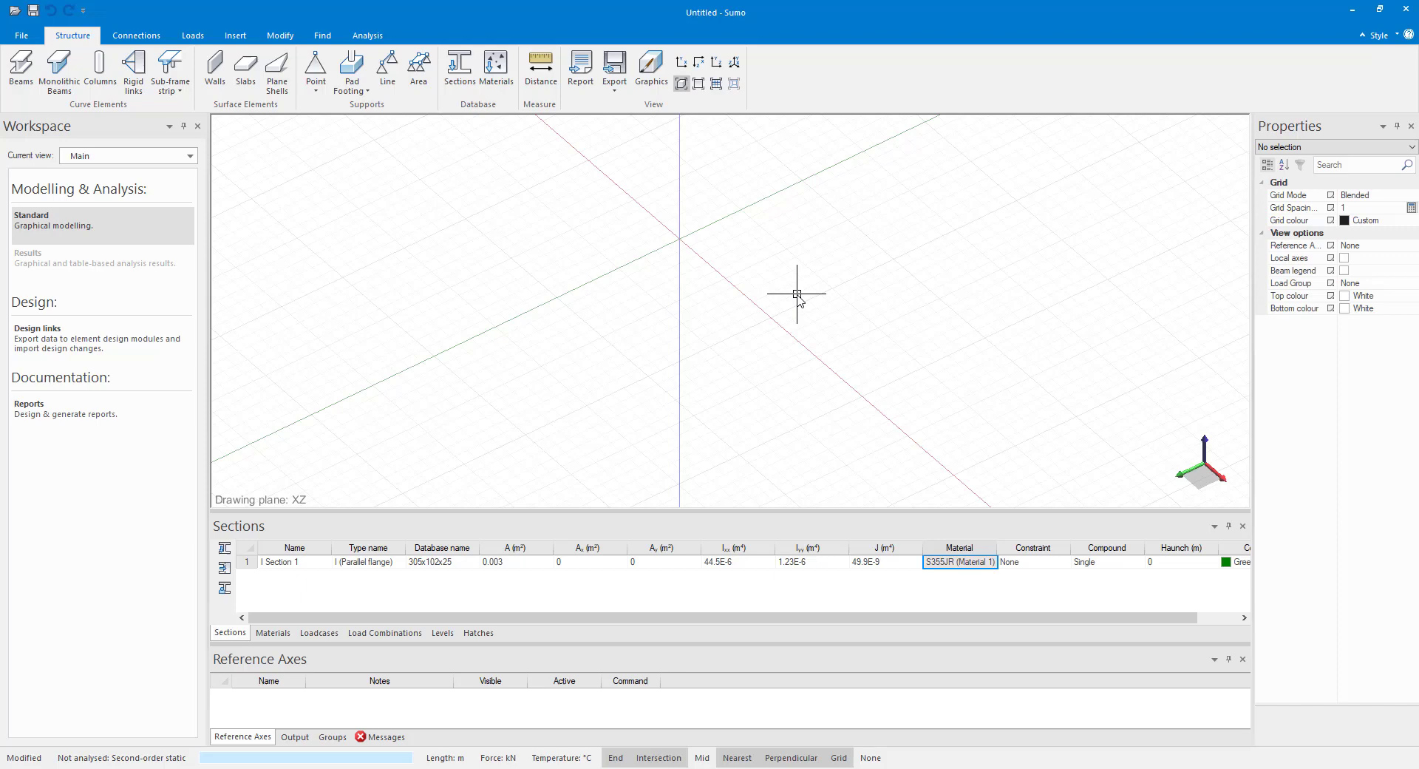
pyautogui.click(452, 632)
pyautogui.click(229, 549)
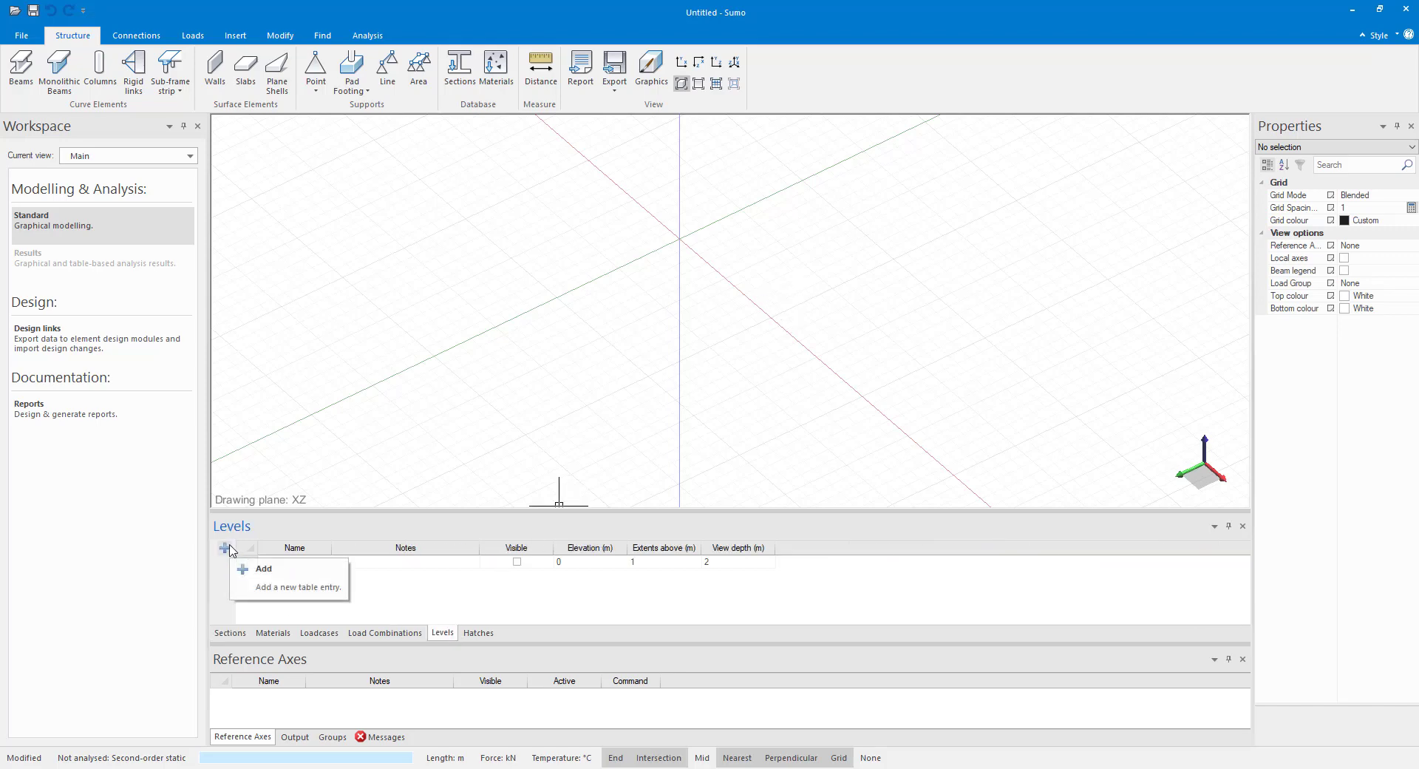
pyautogui.click(249, 561)
pyautogui.doubleClick(577, 574)
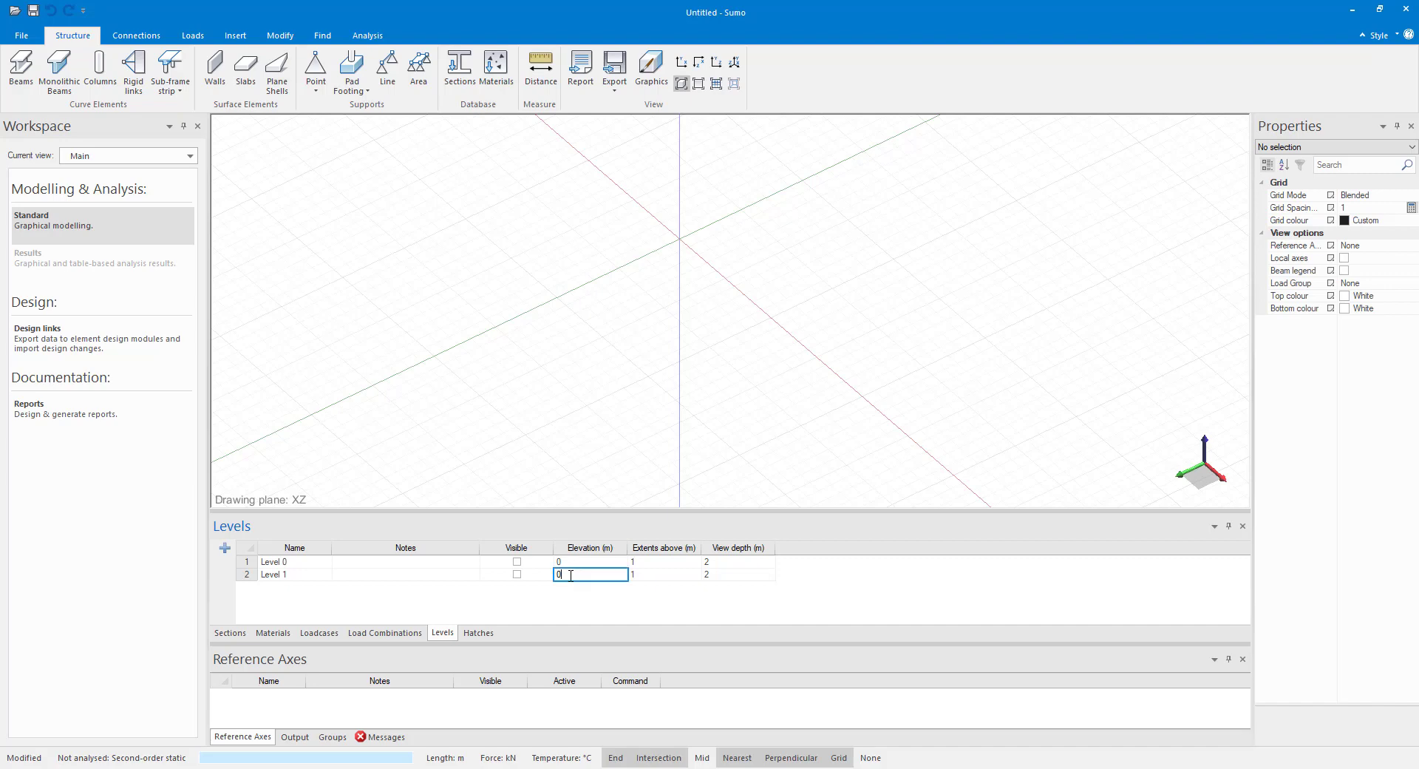
pyautogui.press('Return')
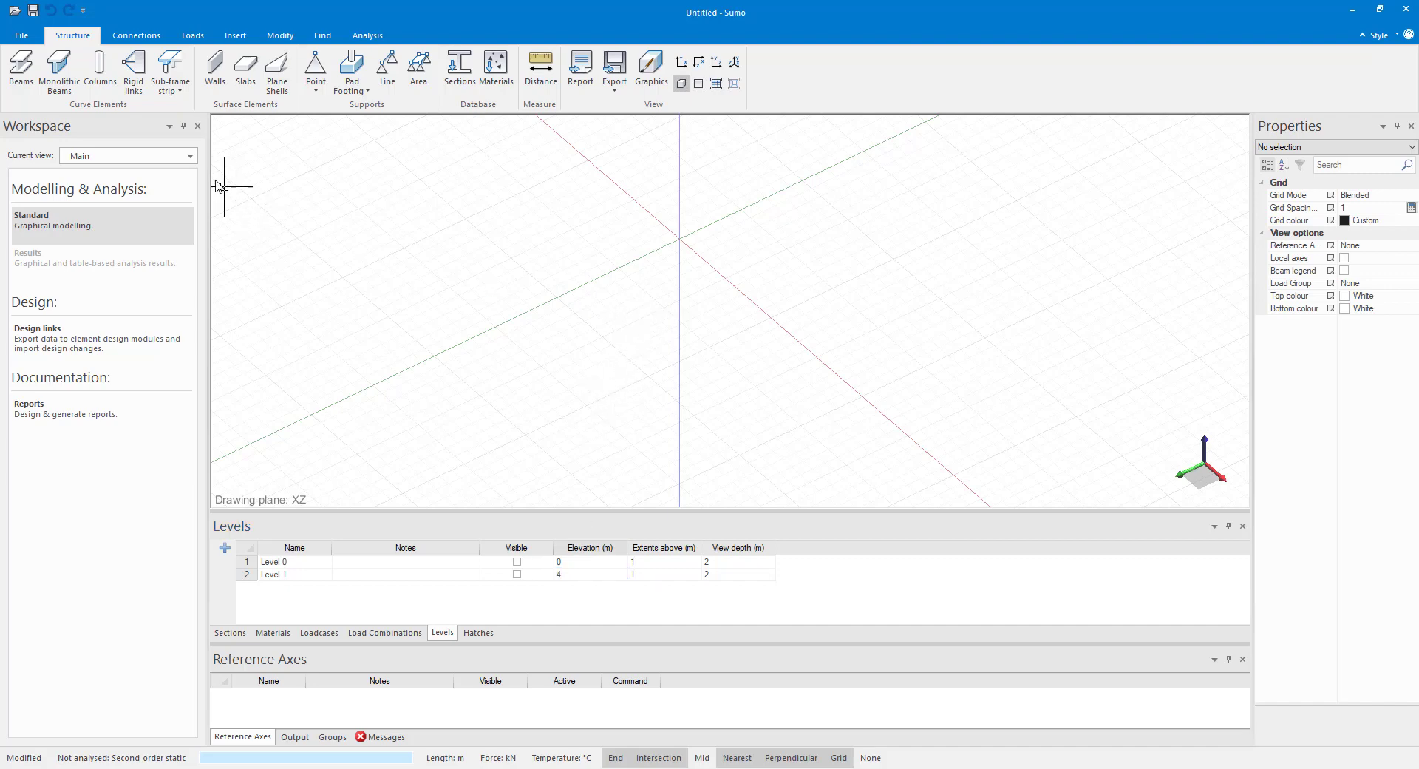
pyautogui.press('ctrl')
pyautogui.press('ctrl')
pyautogui.press('ctrl')
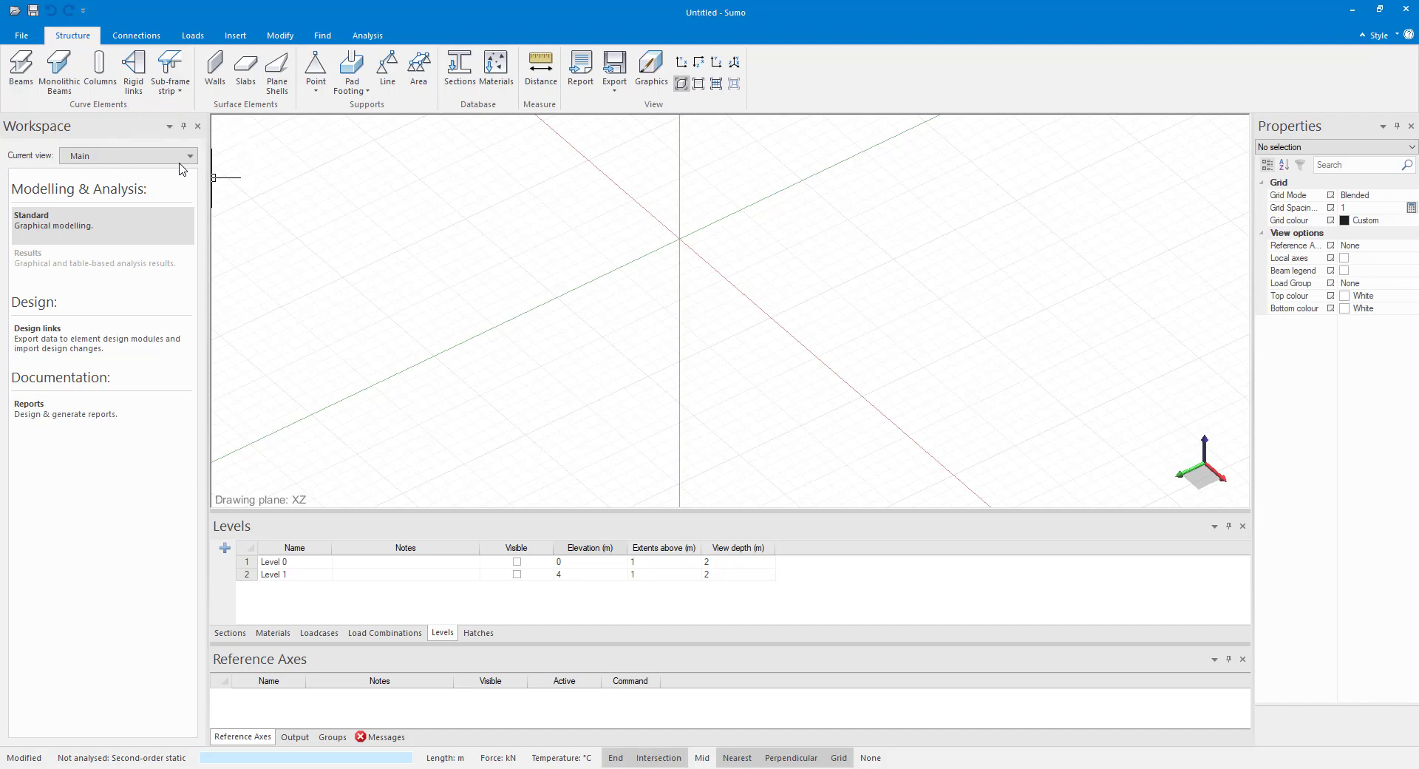
# - Draw a slab of about 10 m by 10 m from the origin in the Level 1 view and return to the Main view
pyautogui.click(184, 166)
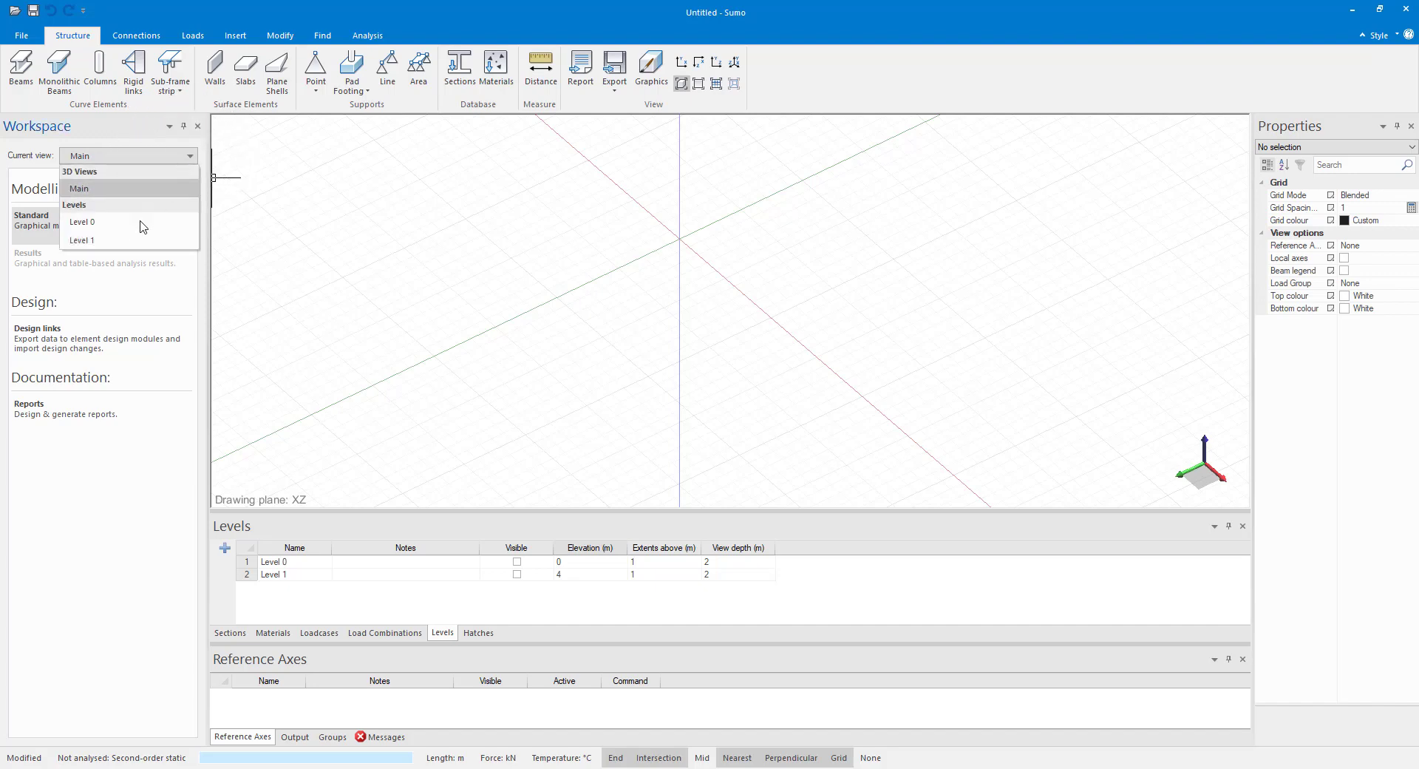
pyautogui.click(133, 237)
pyautogui.click(246, 82)
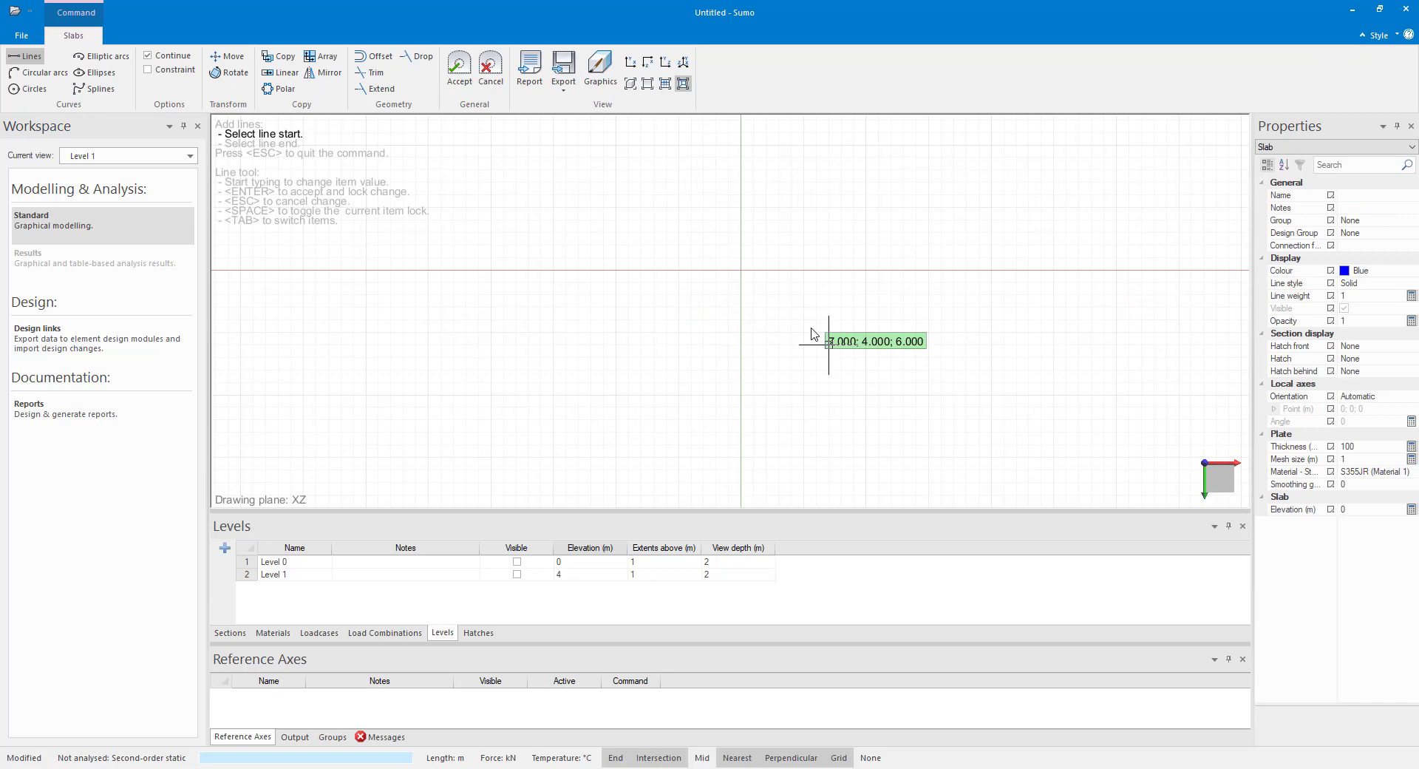
pyautogui.click(742, 280)
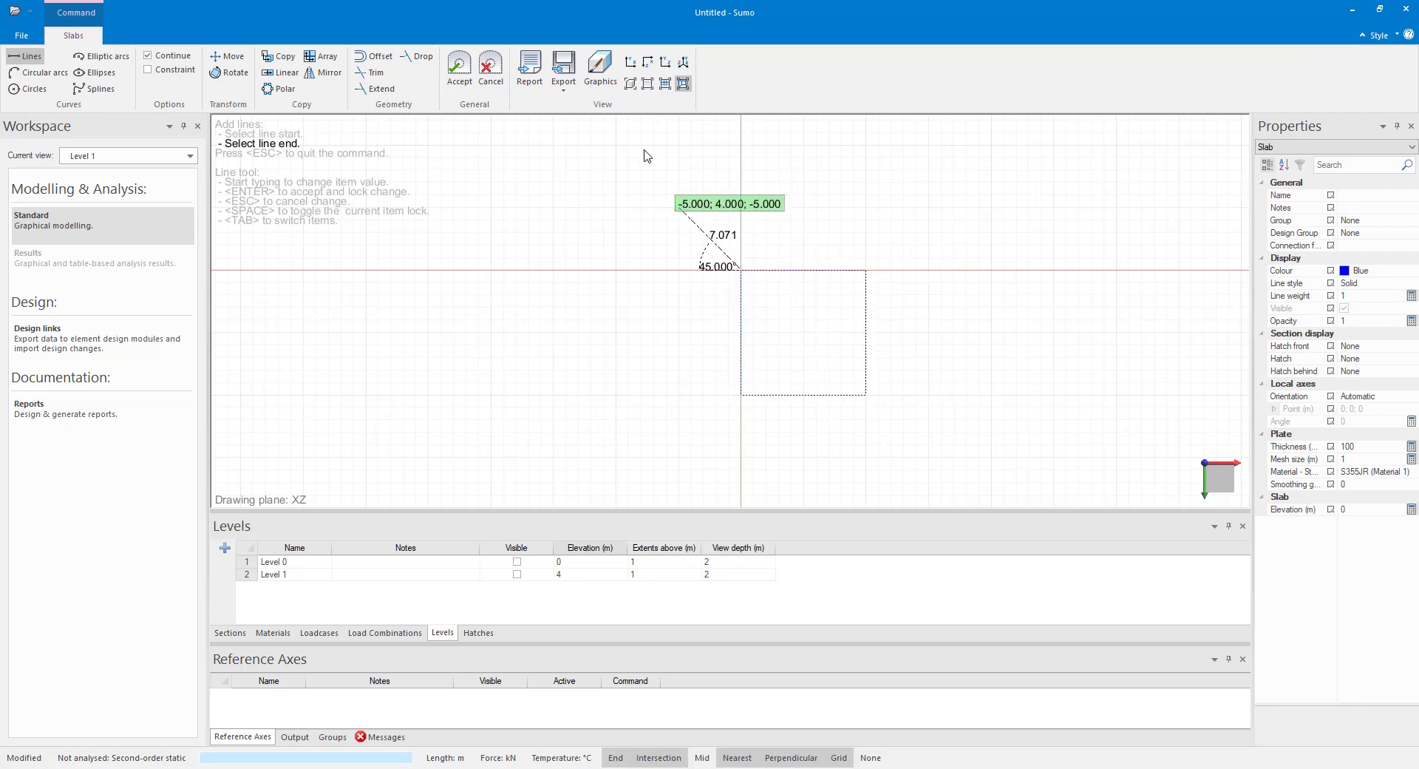
pyautogui.click(459, 67)
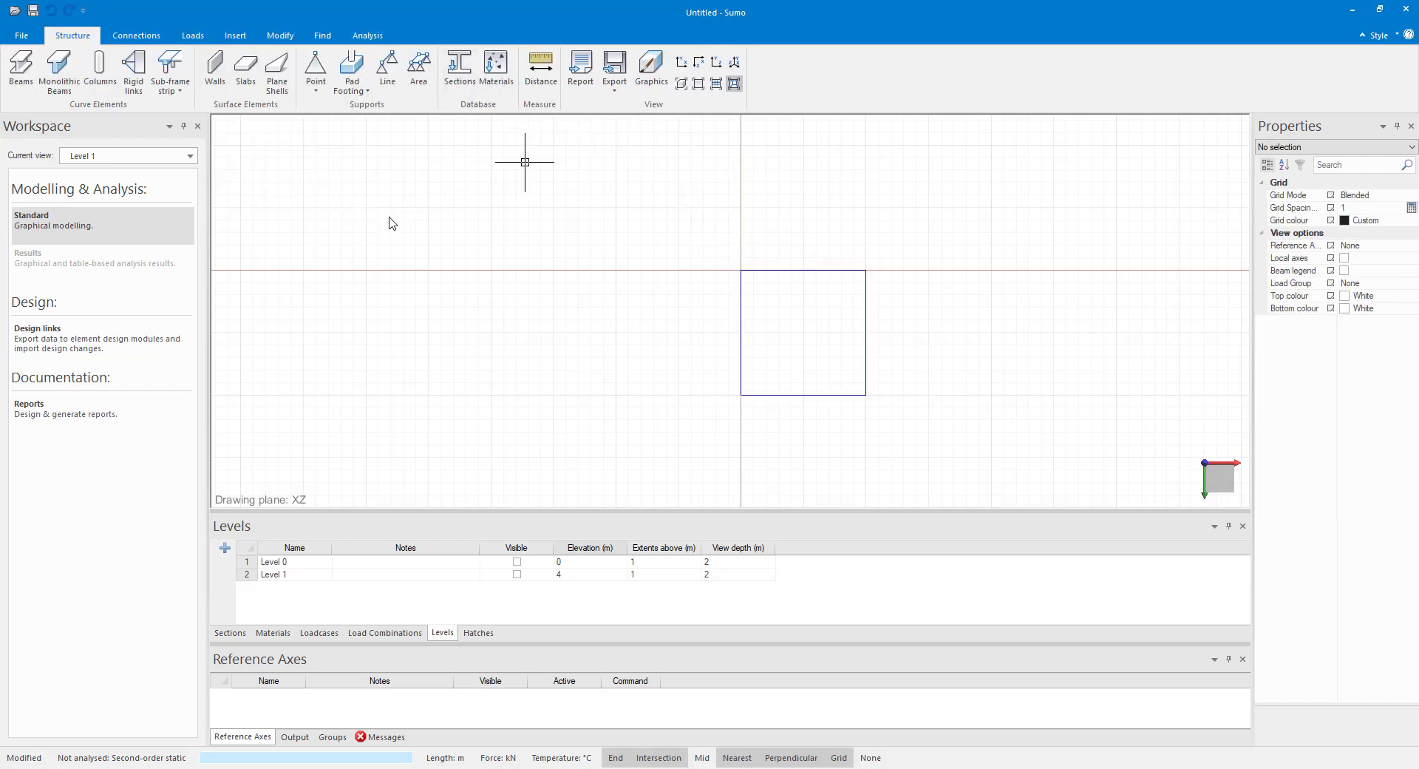
pyautogui.click(190, 155)
pyautogui.click(159, 187)
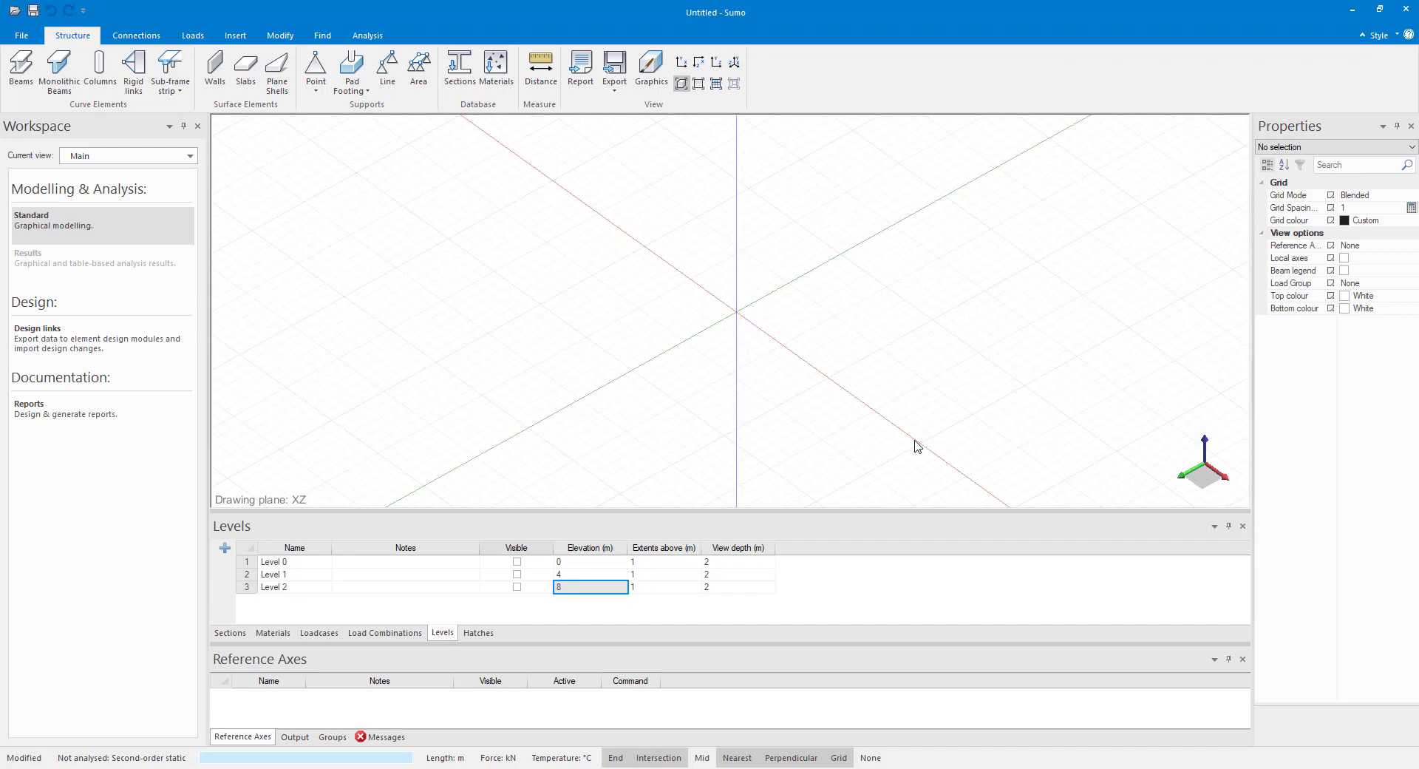
# - Insert a reference axis in the YZ plane, offset from the origin, with its x-axis tilted and its y-axis direction set to 15°
pyautogui.moveTo(811, 419); pyautogui.dragTo(787, 379, button='middle')
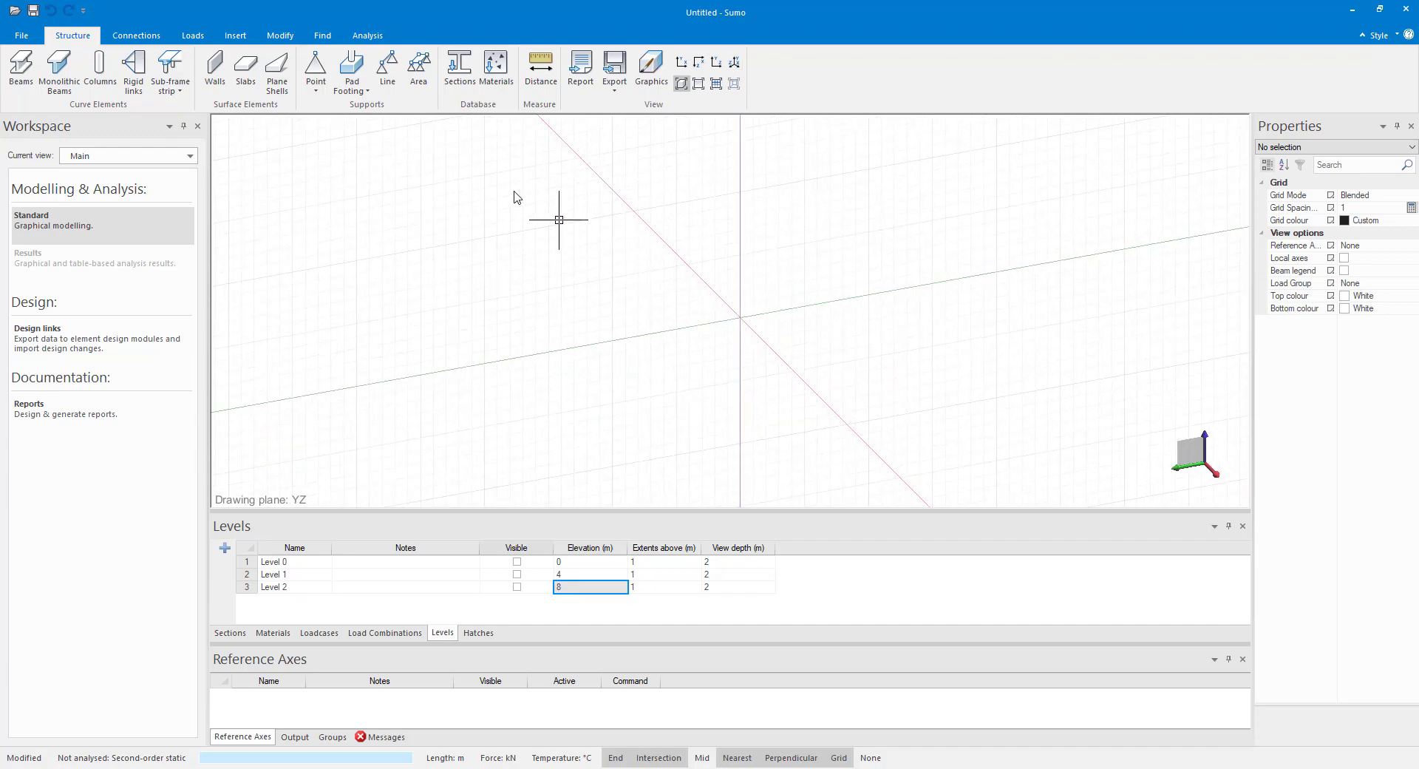
pyautogui.click(252, 41)
pyautogui.click(152, 71)
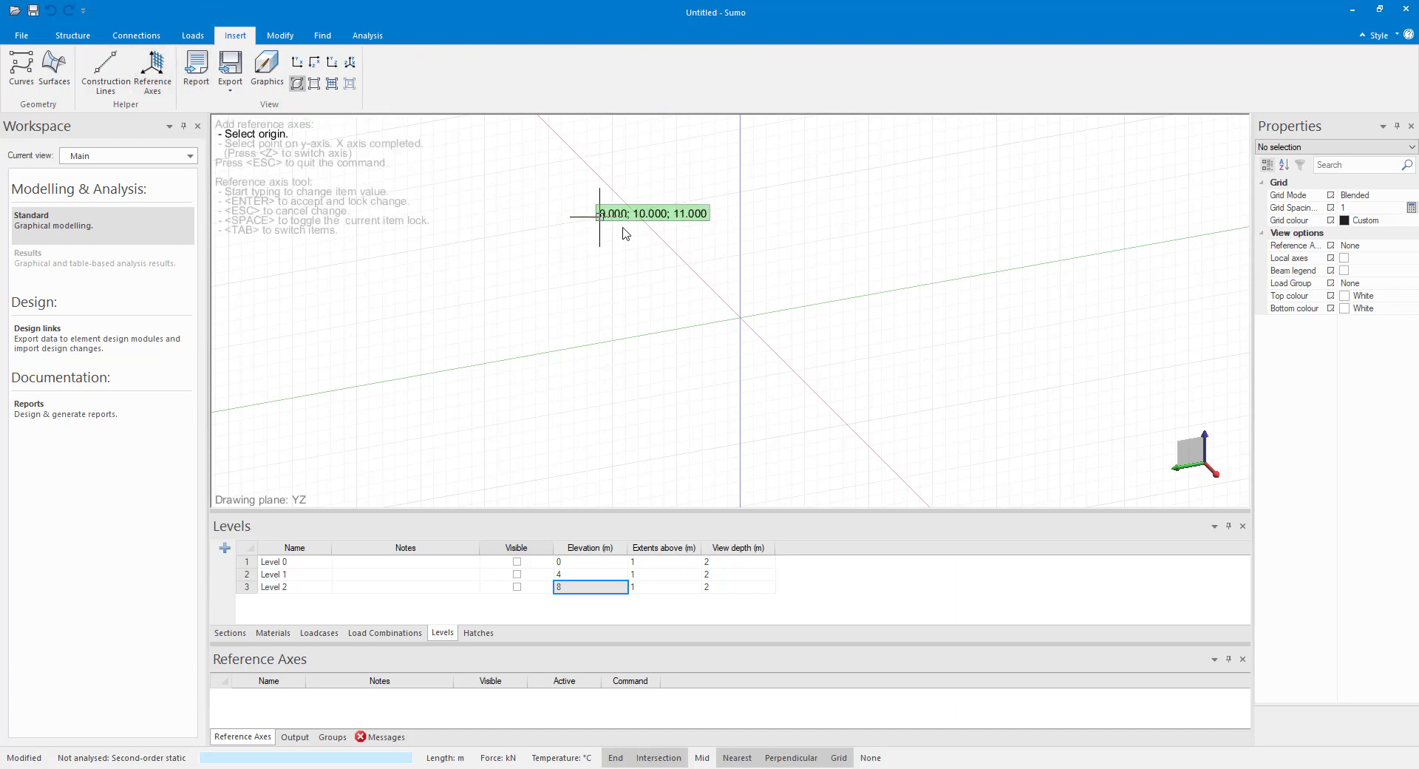
pyautogui.click(598, 282)
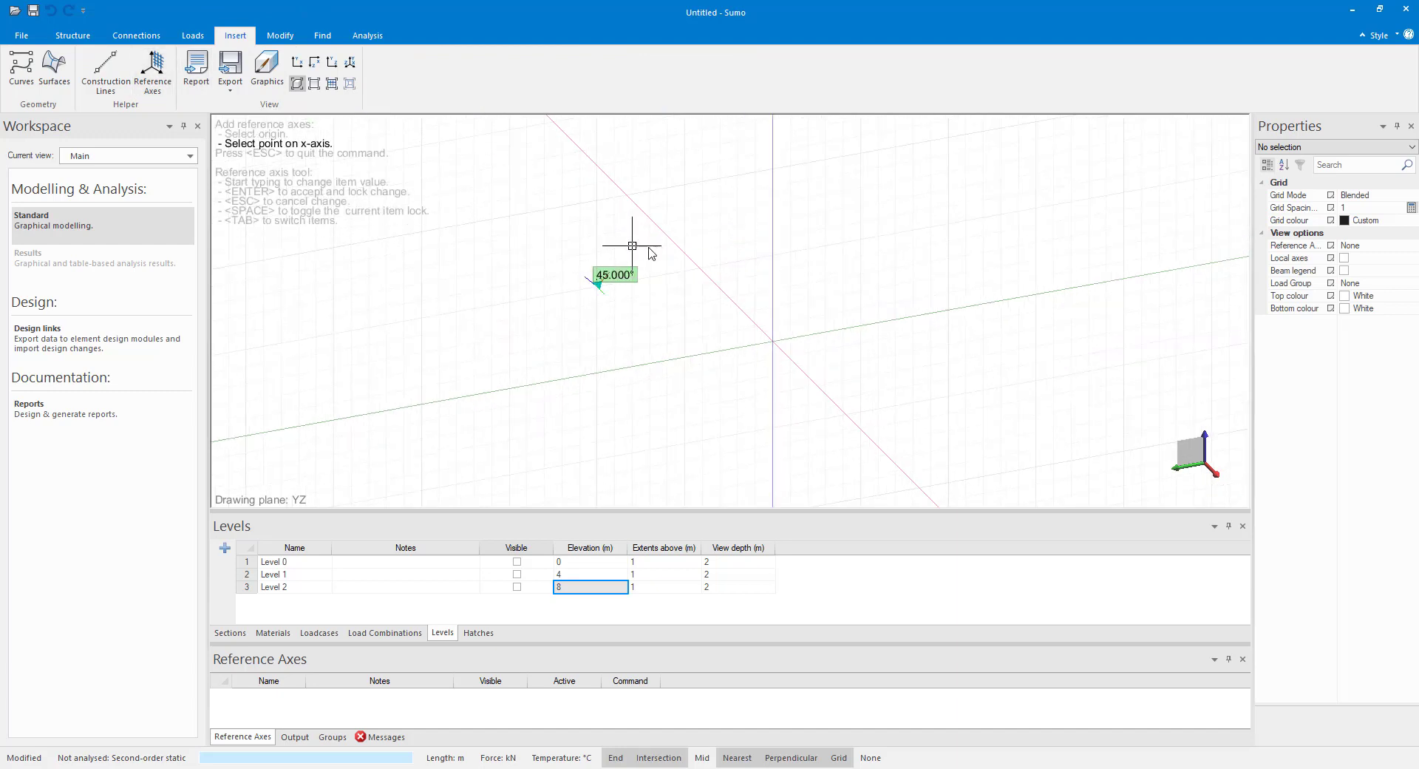
pyautogui.scroll(2, 660, 272)
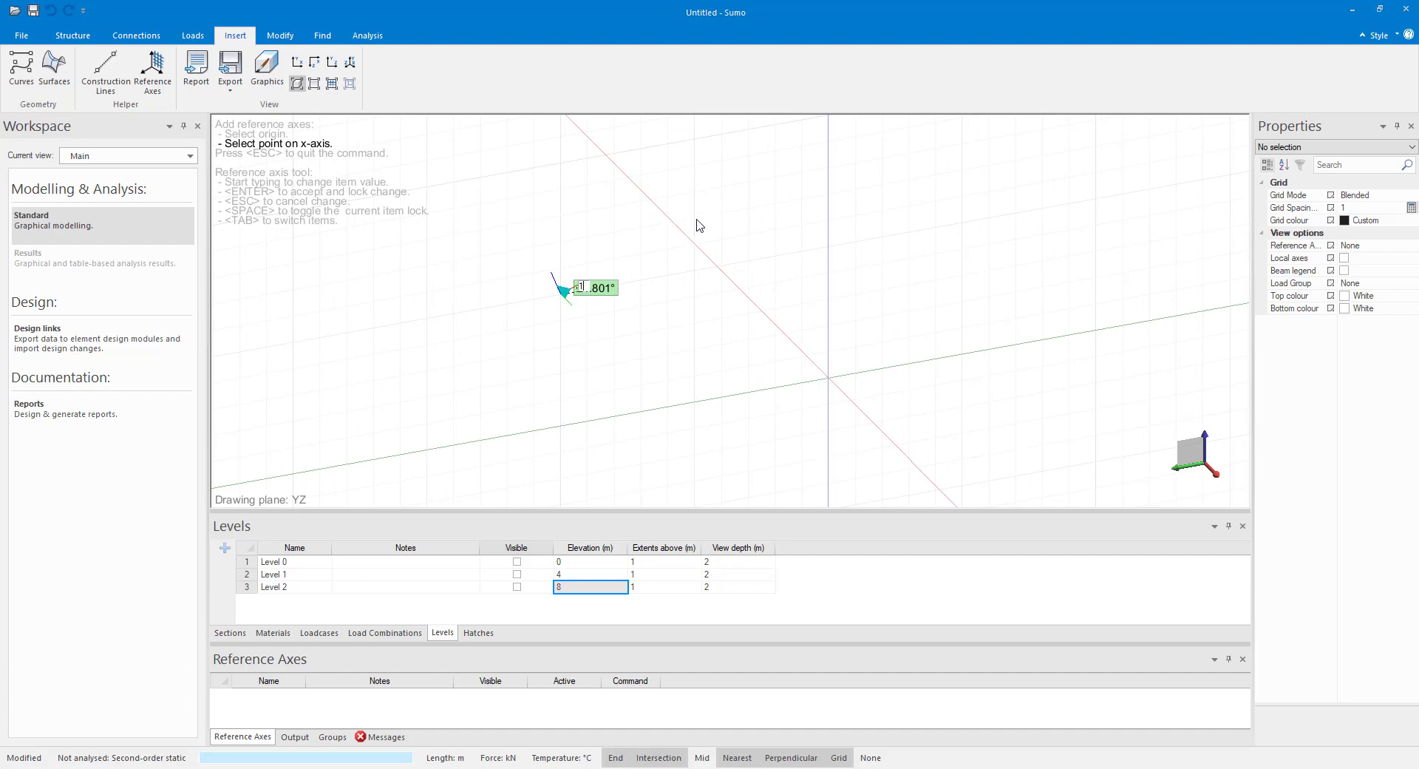
pyautogui.press('Return')
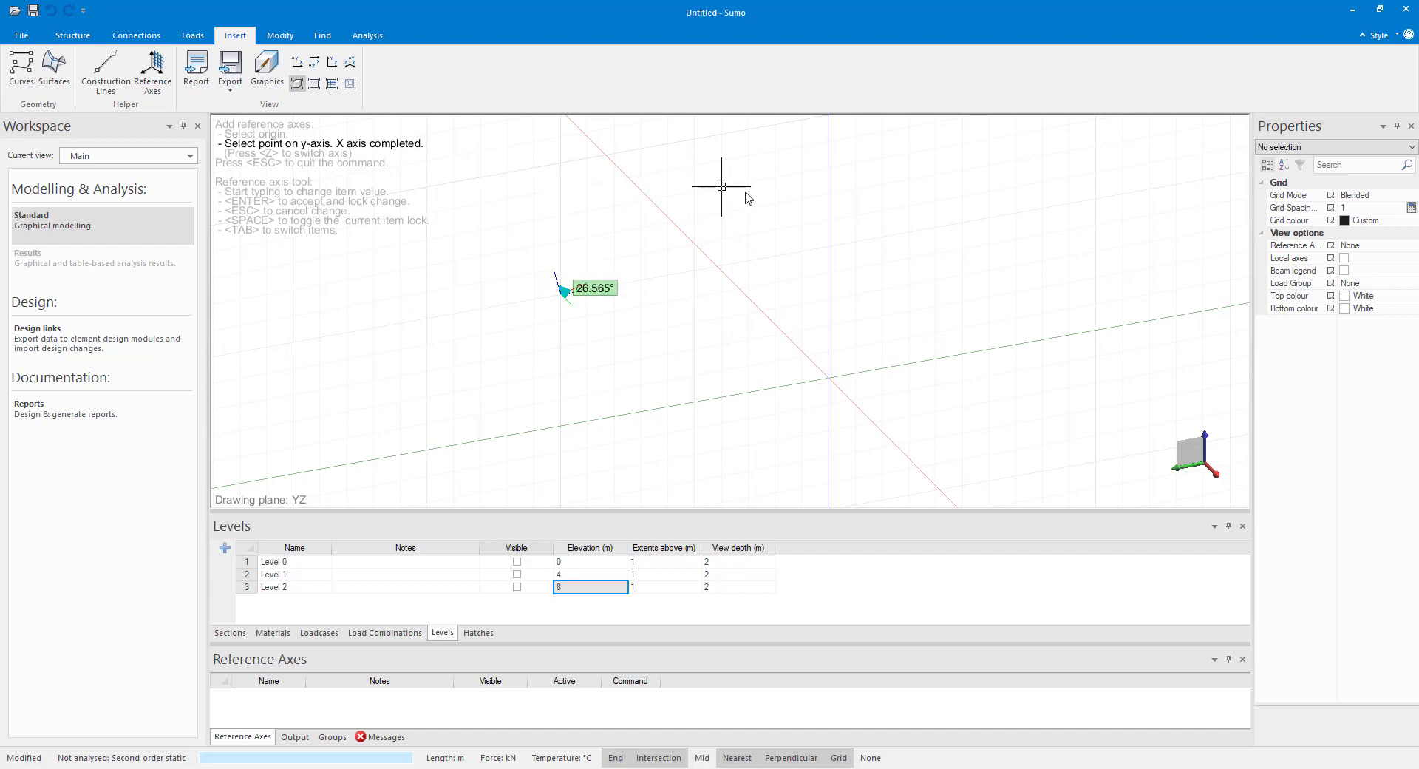
pyautogui.write('15')
pyautogui.press('Return')
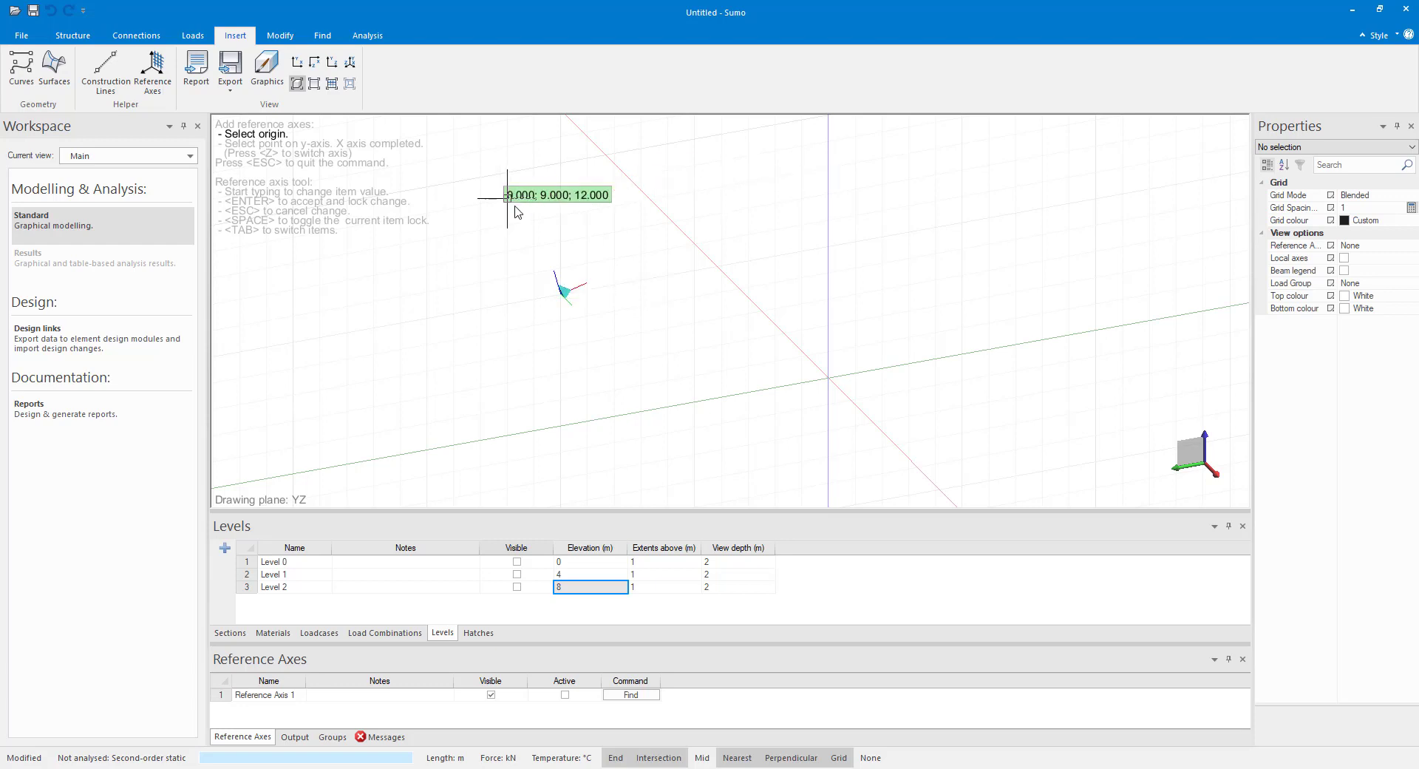
pyautogui.click(533, 194)
pyautogui.press('Escape')
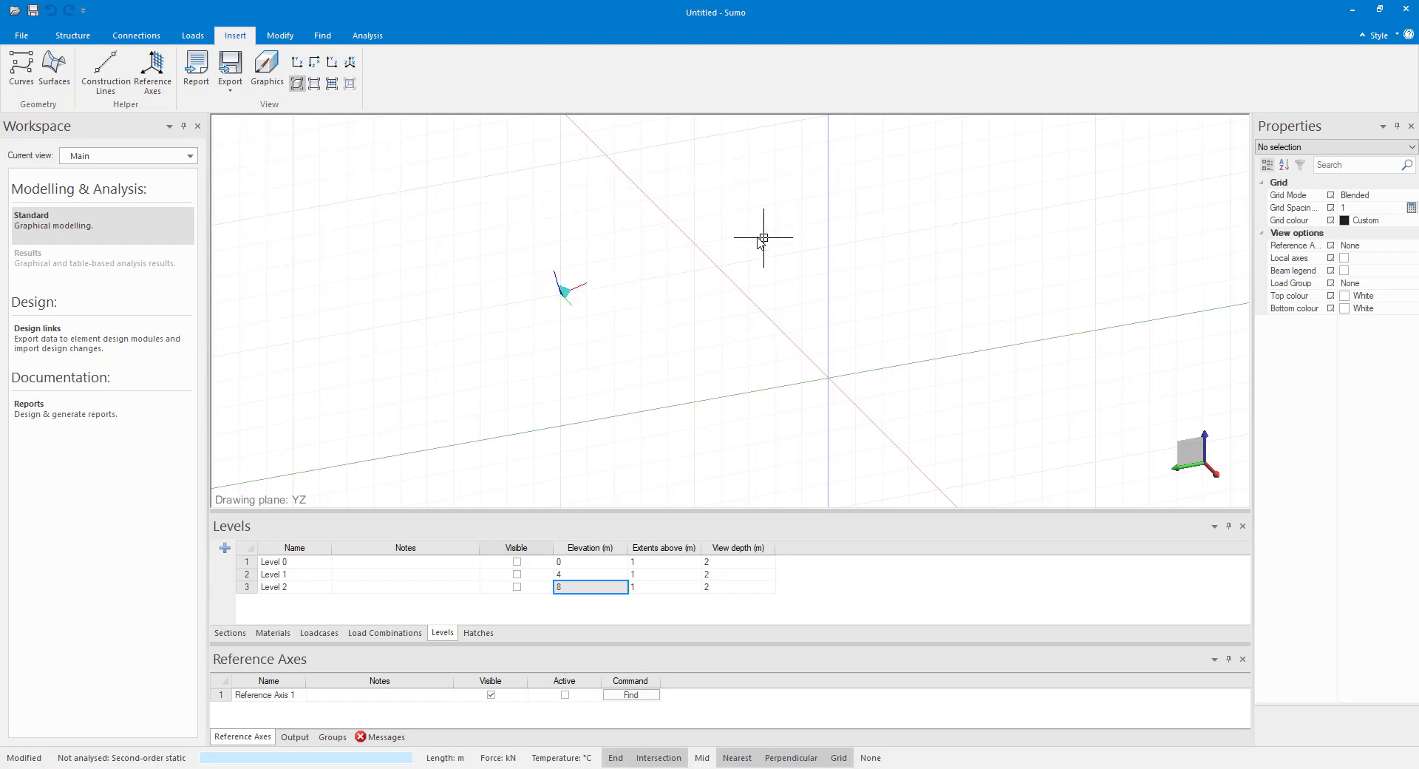
# - Make the new reference axis active so that the drawing planes follow its rotated axes
pyautogui.moveTo(604, 220)
pyautogui.mouseDown(button='middle')
pyautogui.moveTo(551, 183)
pyautogui.moveTo(571, 158)
pyautogui.moveTo(606, 185)
pyautogui.moveTo(608, 245)
pyautogui.mouseUp(button='middle')
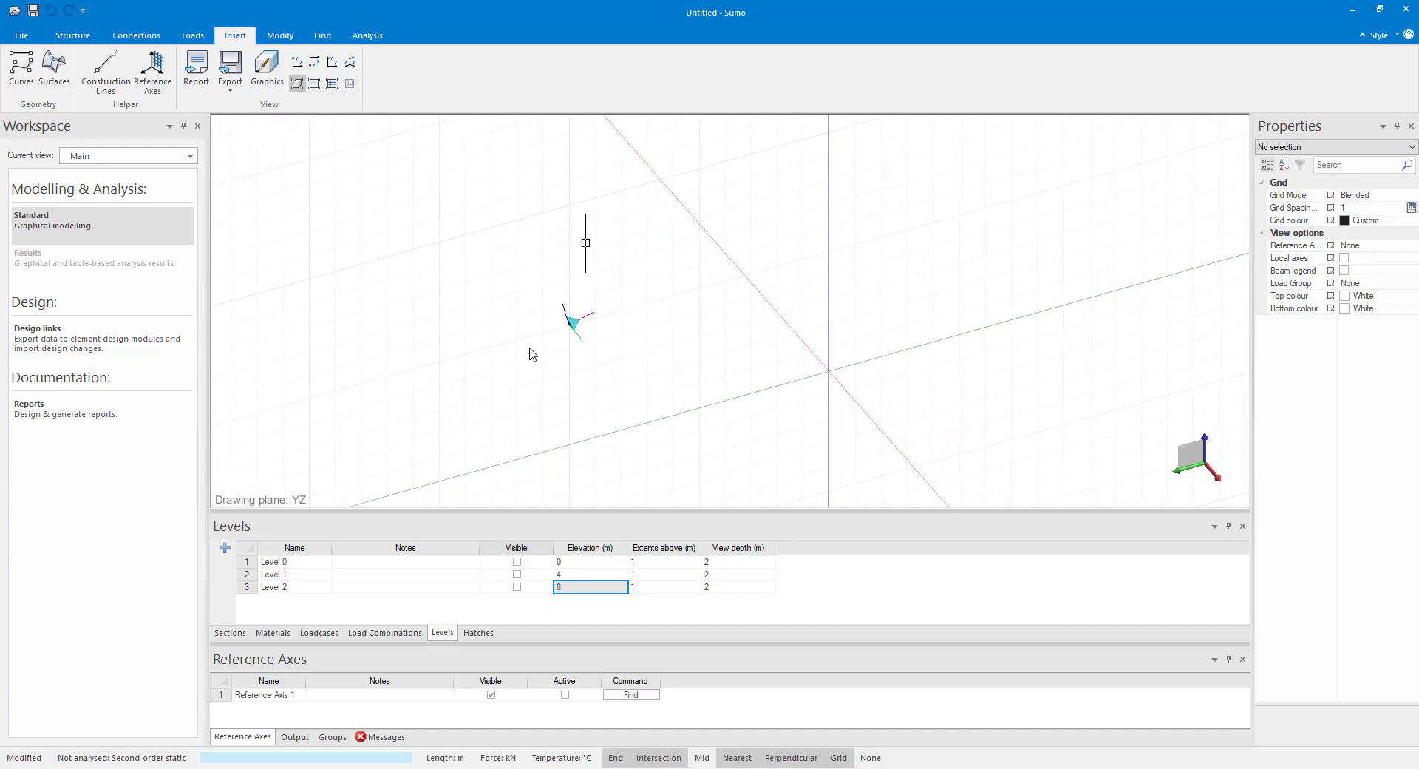
pyautogui.click(564, 695)
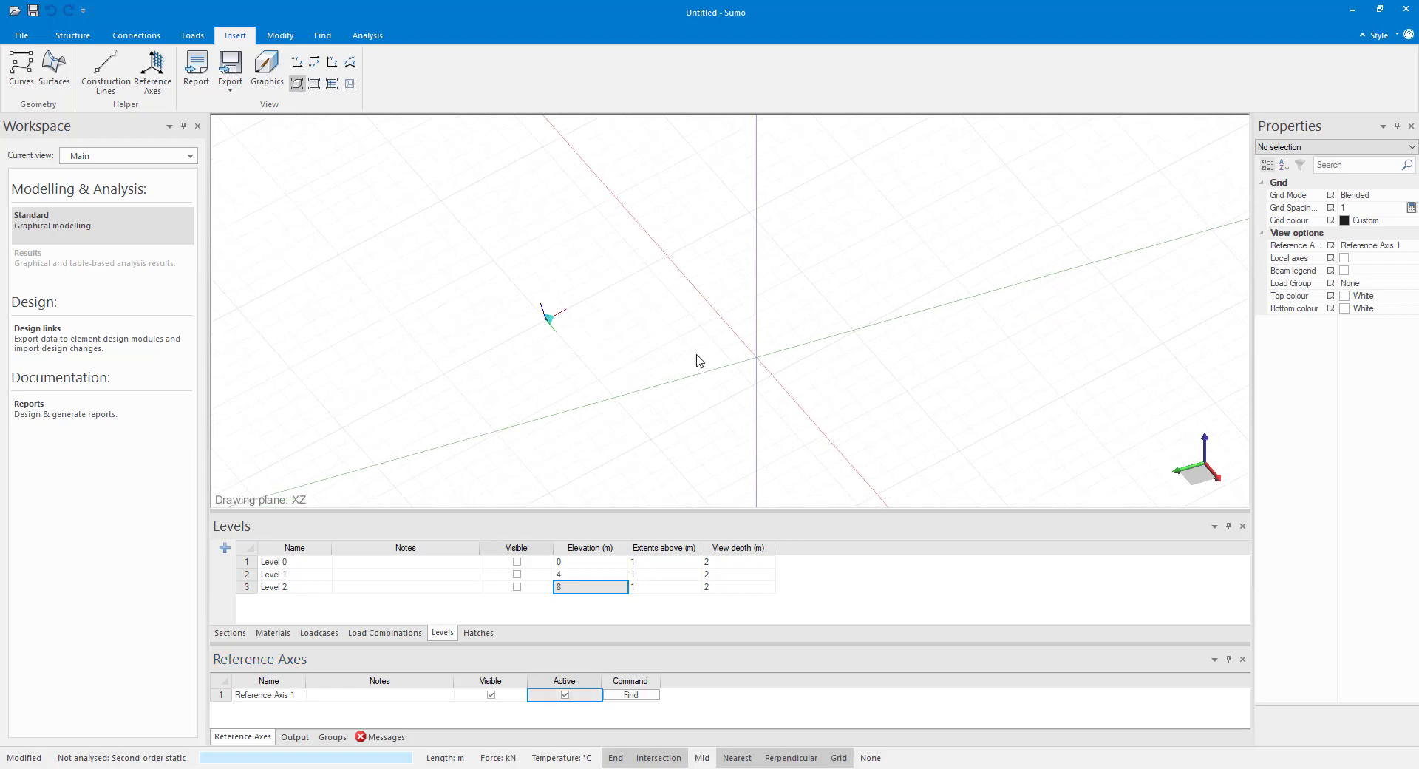
pyautogui.moveTo(729, 349)
pyautogui.mouseDown(button='middle')
pyautogui.moveTo(729, 393)
pyautogui.moveTo(754, 352)
pyautogui.moveTo(771, 379)
pyautogui.moveTo(763, 399)
pyautogui.mouseUp(button='middle')
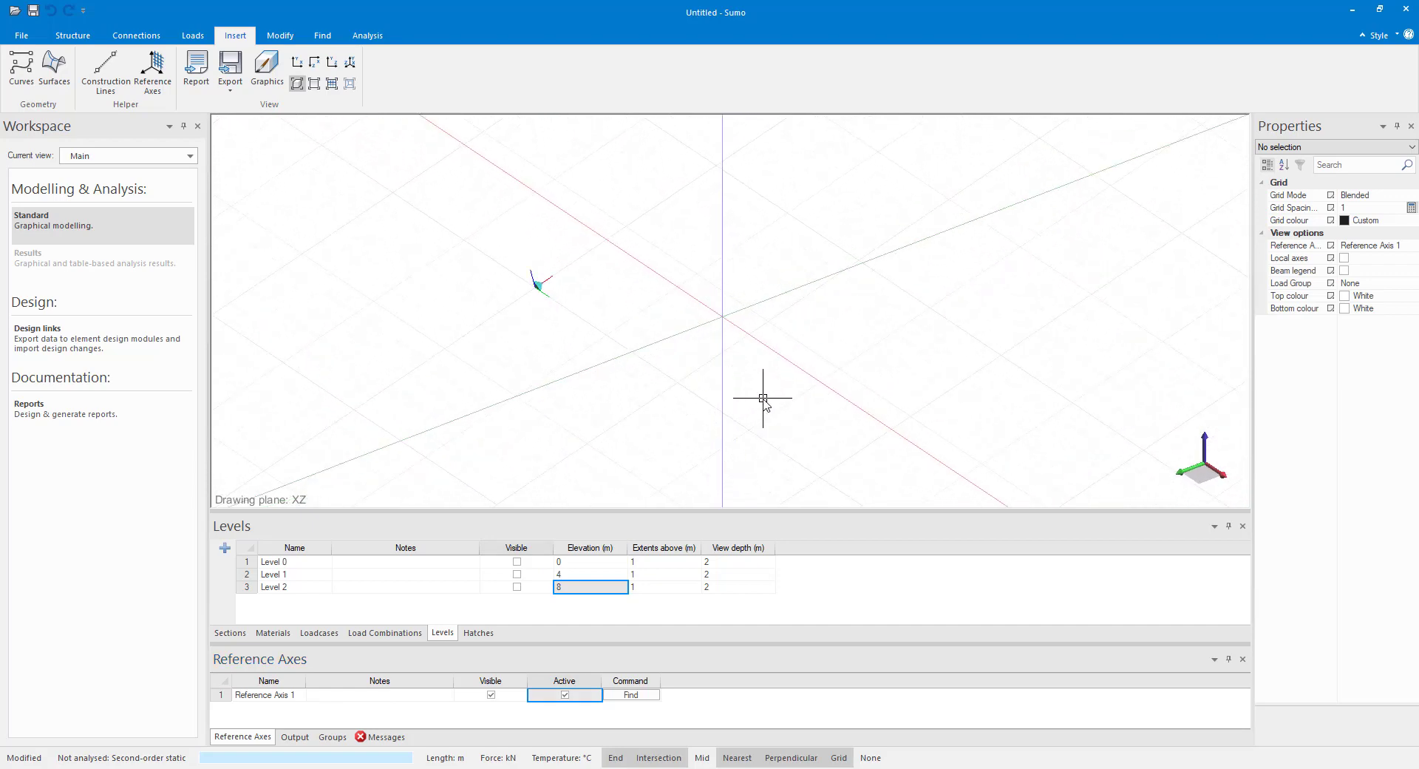
pyautogui.moveTo(624, 260); pyautogui.dragTo(641, 298, button='middle')
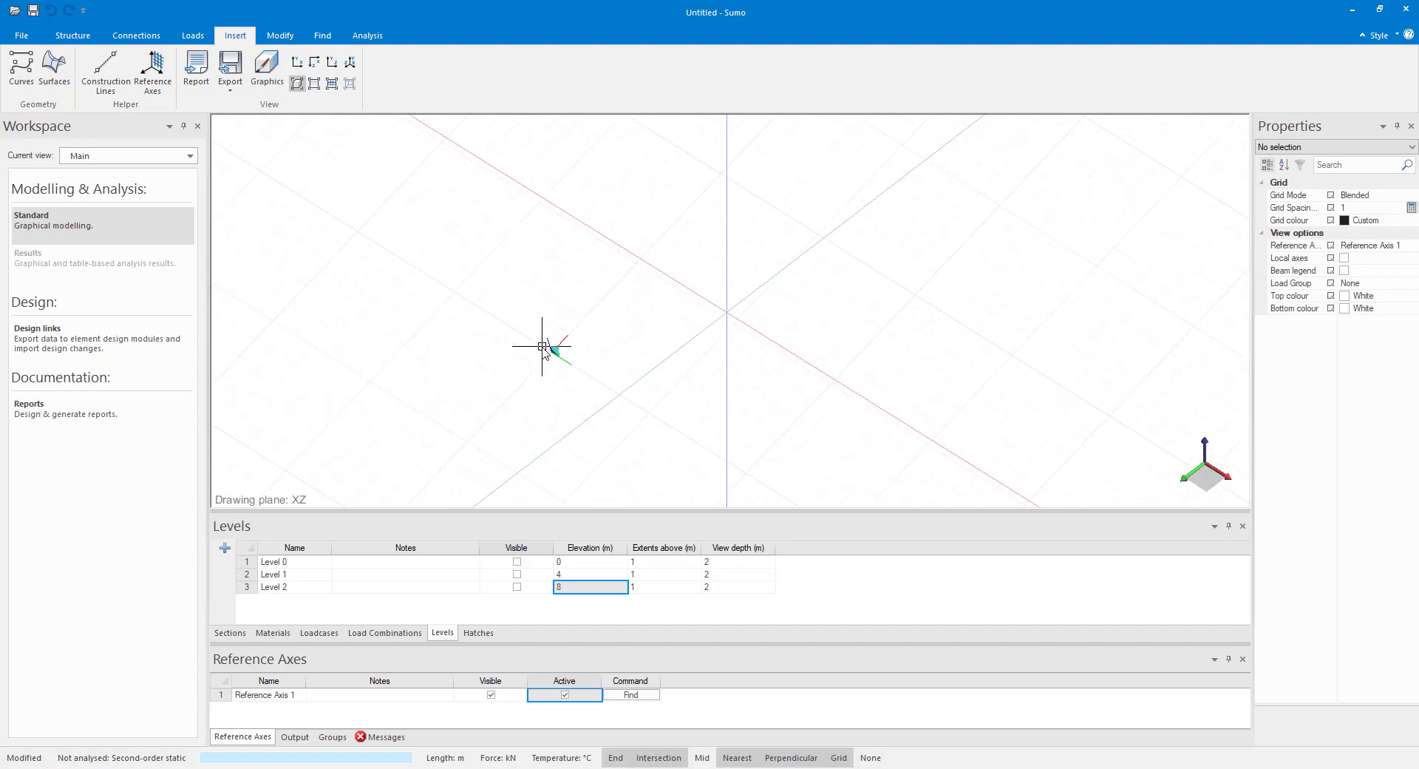
# - Draw a rectangular plane shell in the tilted XZ plane, starting at the reference axis origin, and accept its outline
pyautogui.click(72, 37)
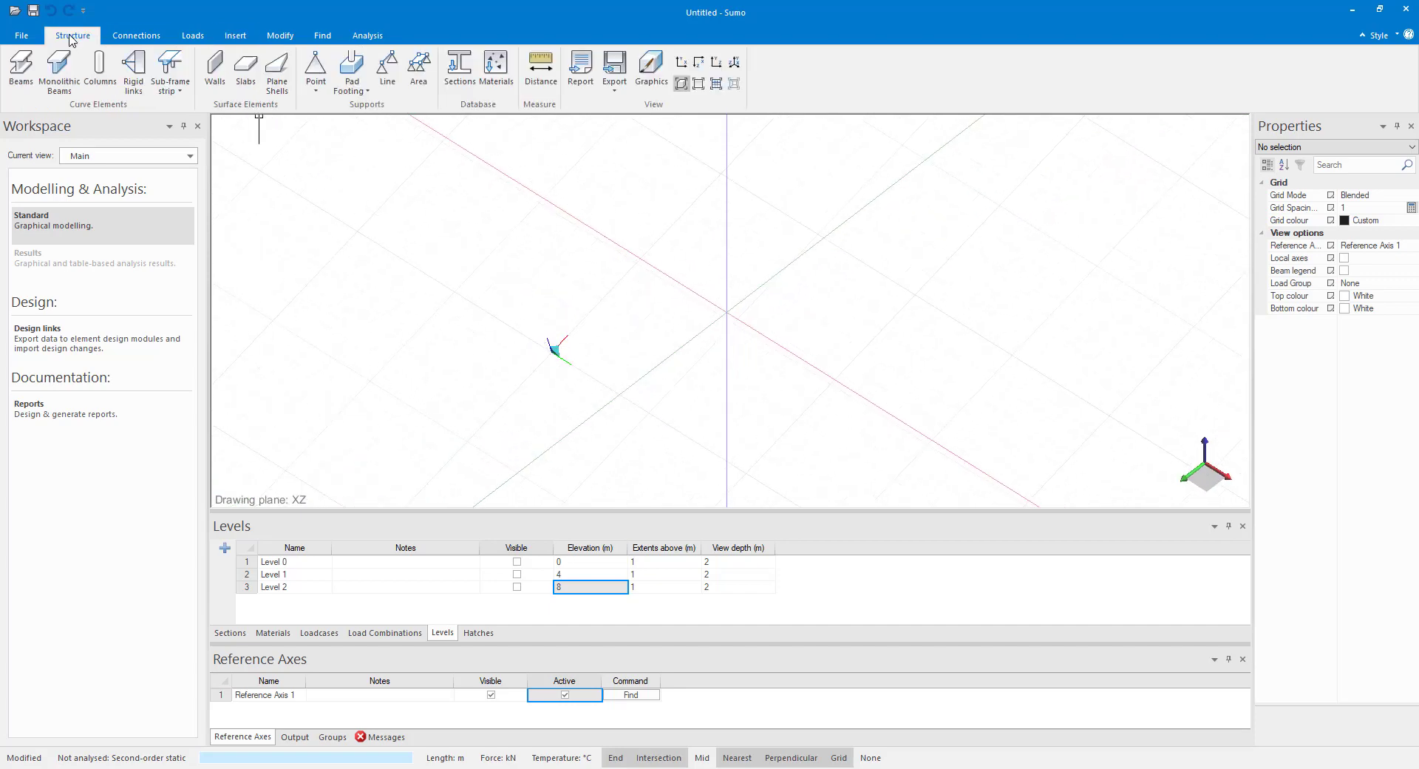
pyautogui.click(276, 70)
pyautogui.click(553, 352)
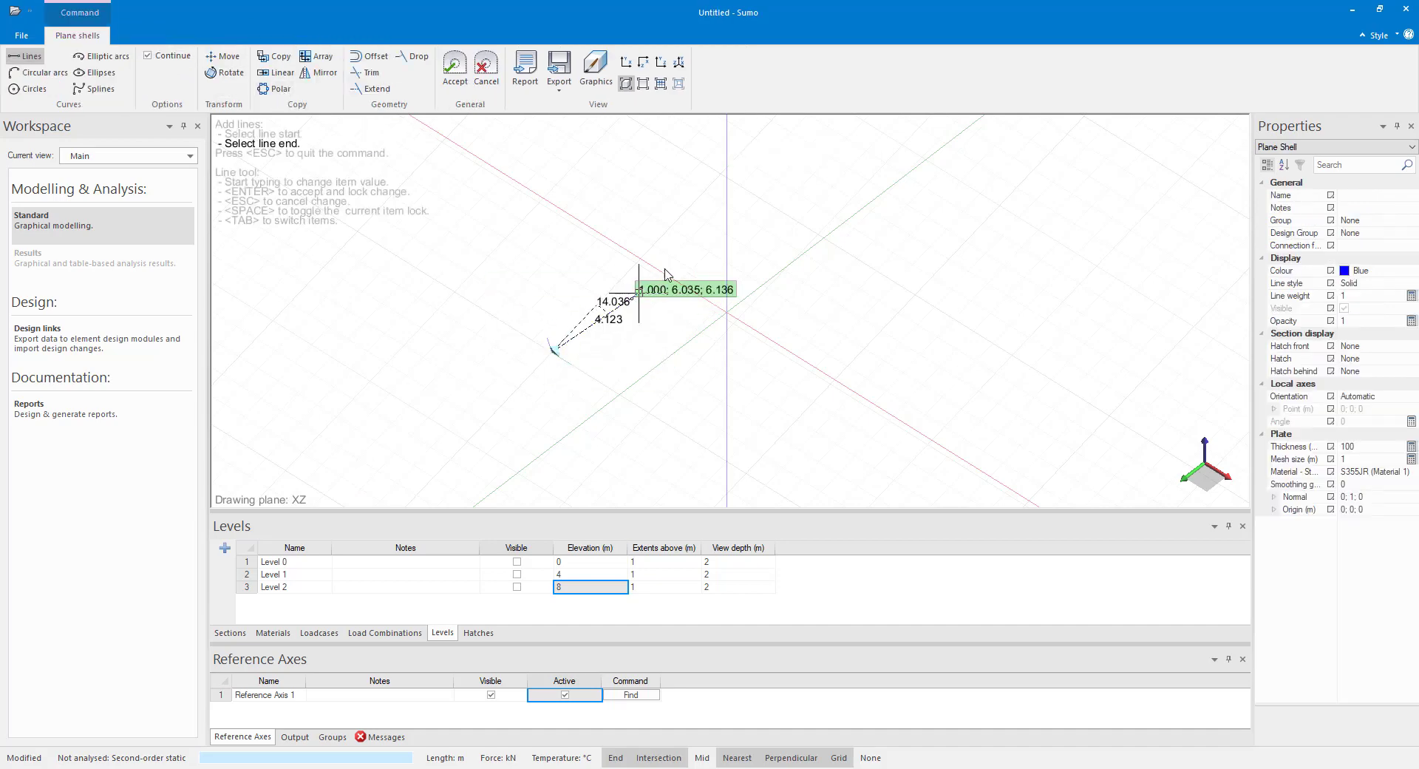
pyautogui.click(671, 228)
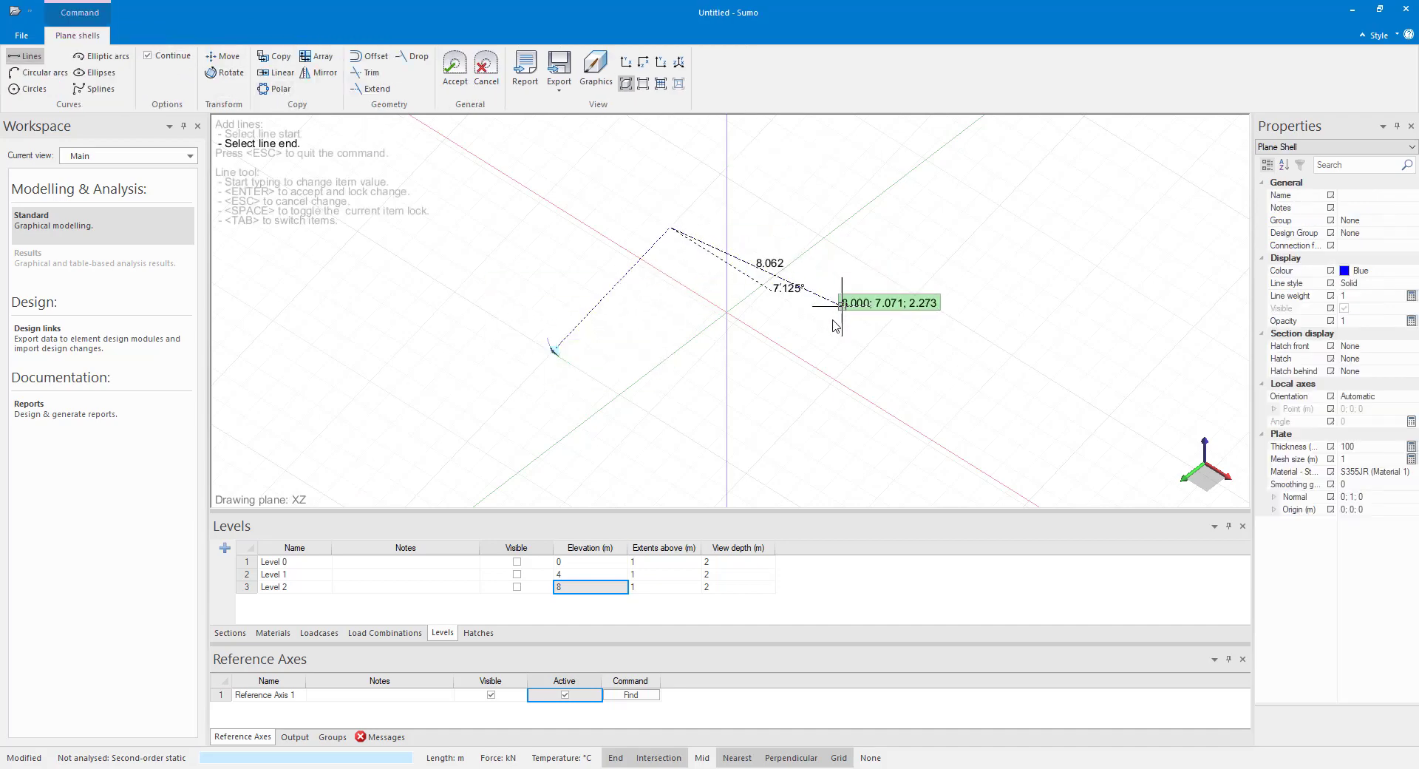
pyautogui.click(864, 347)
pyautogui.click(745, 472)
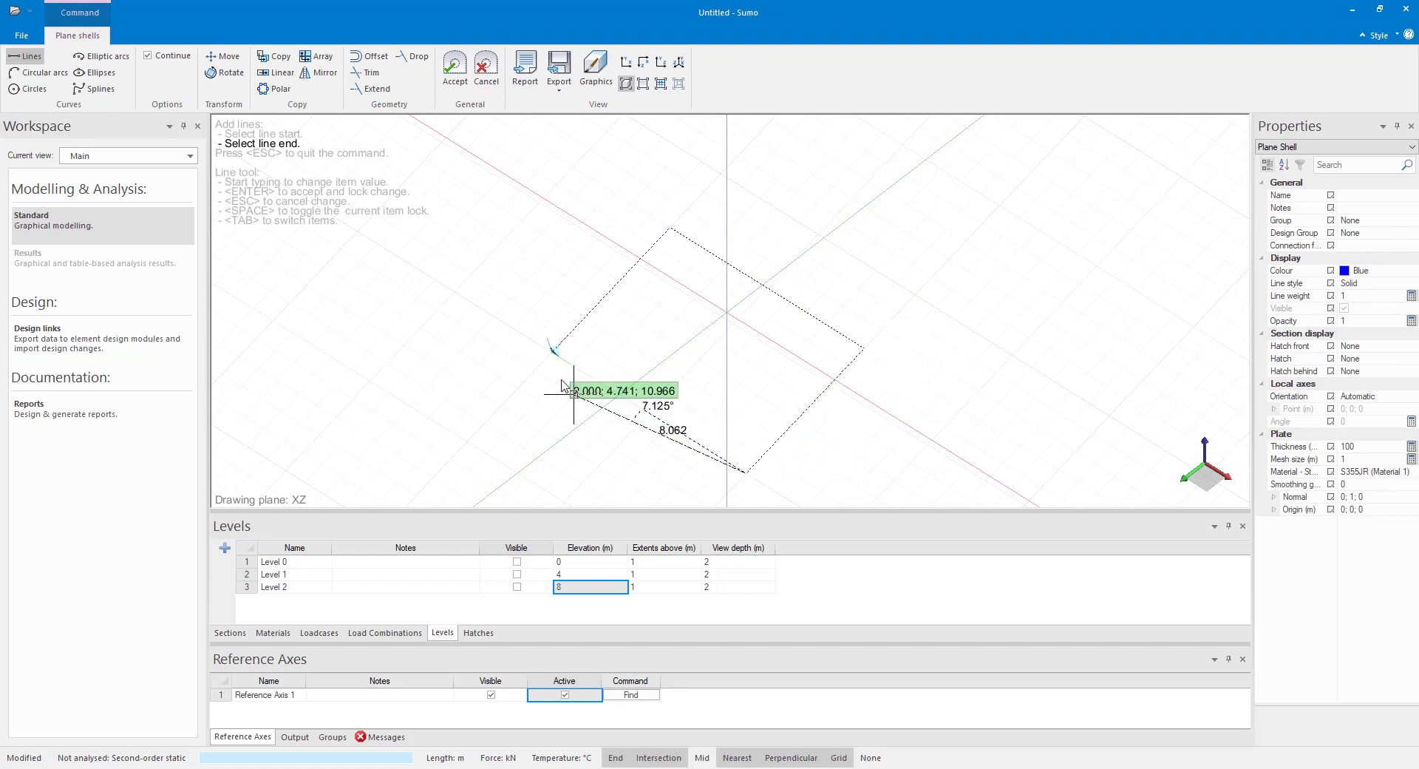
pyautogui.click(552, 352)
pyautogui.click(455, 66)
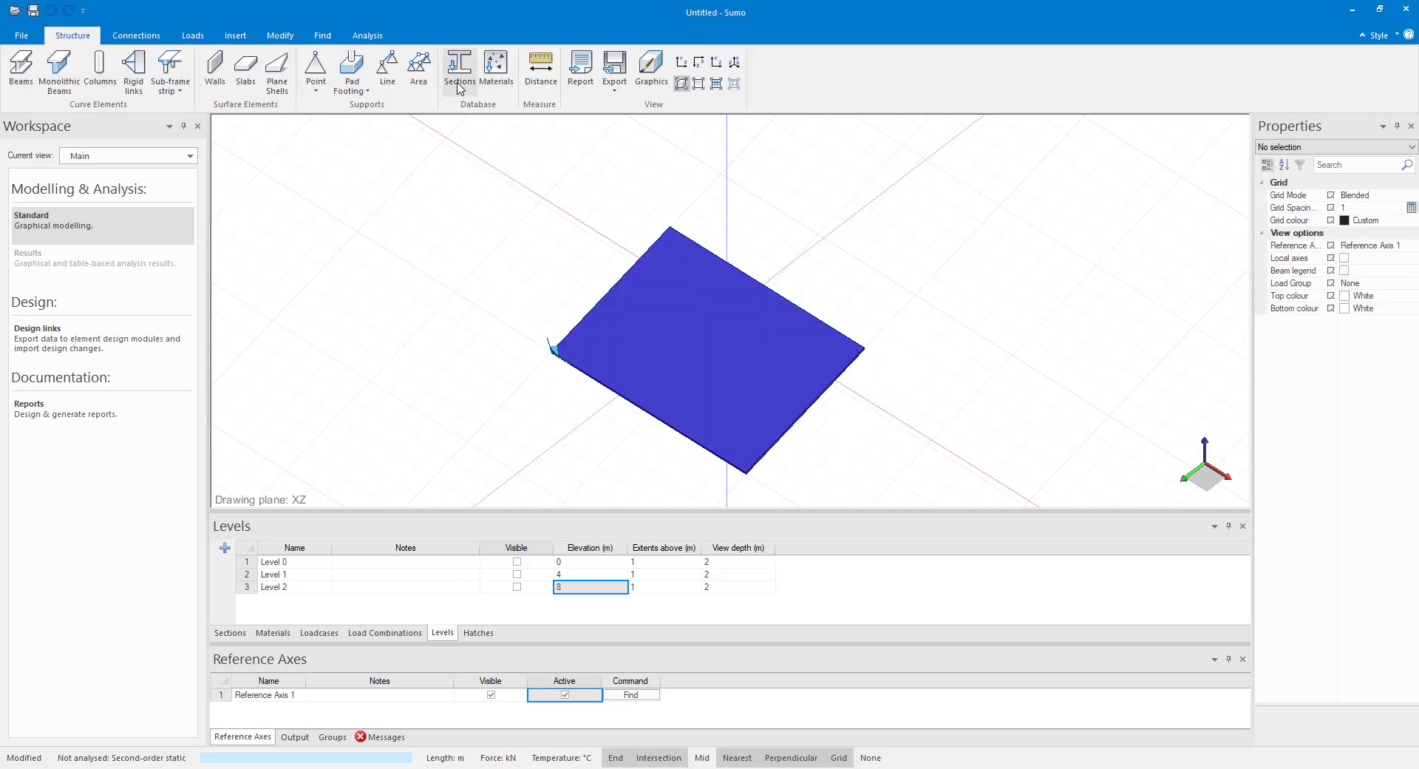
# - With the reference axis inactive, create a sloping plane shell joining the first shell's near edge to the global X axis at the origin
pyautogui.moveTo(757, 367); pyautogui.dragTo(719, 315, button='middle')
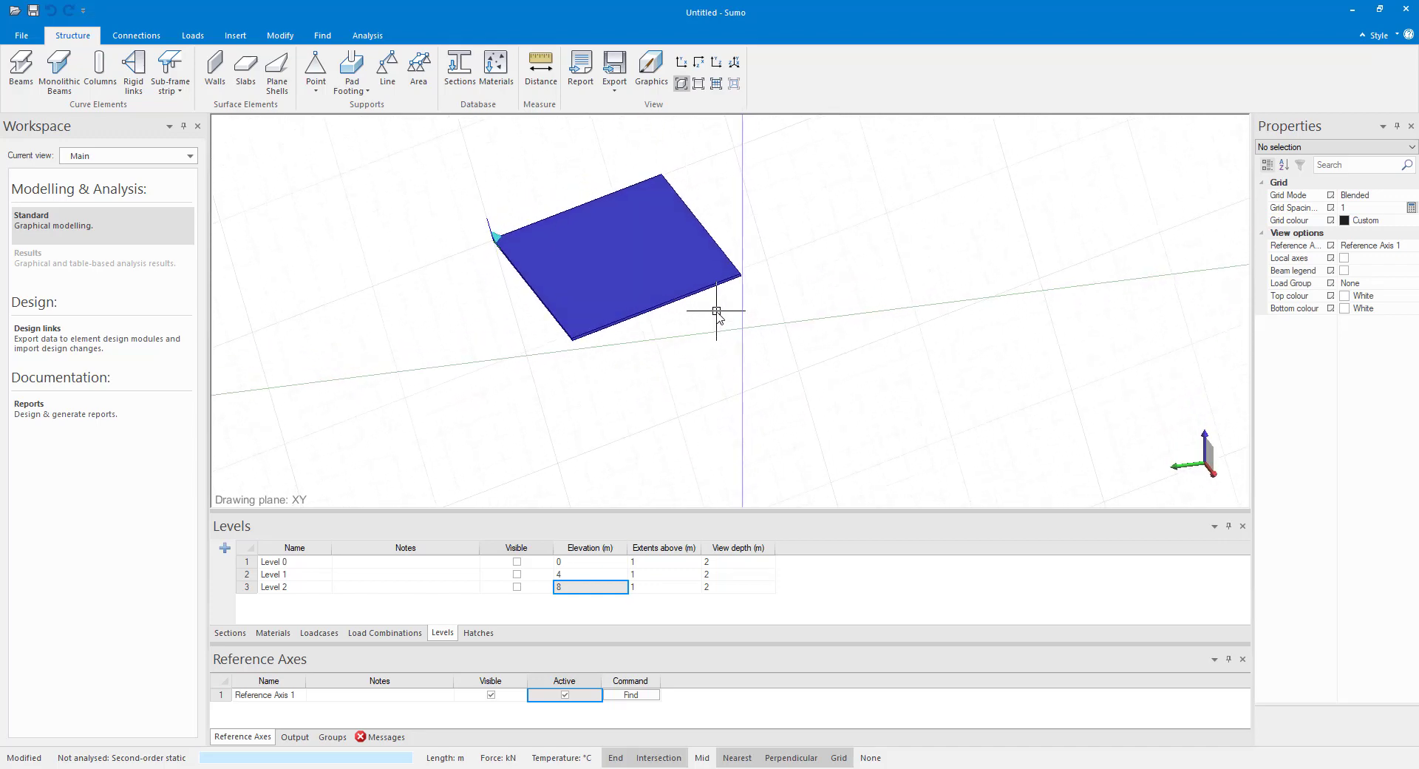
pyautogui.moveTo(703, 279); pyautogui.dragTo(670, 291, button='middle')
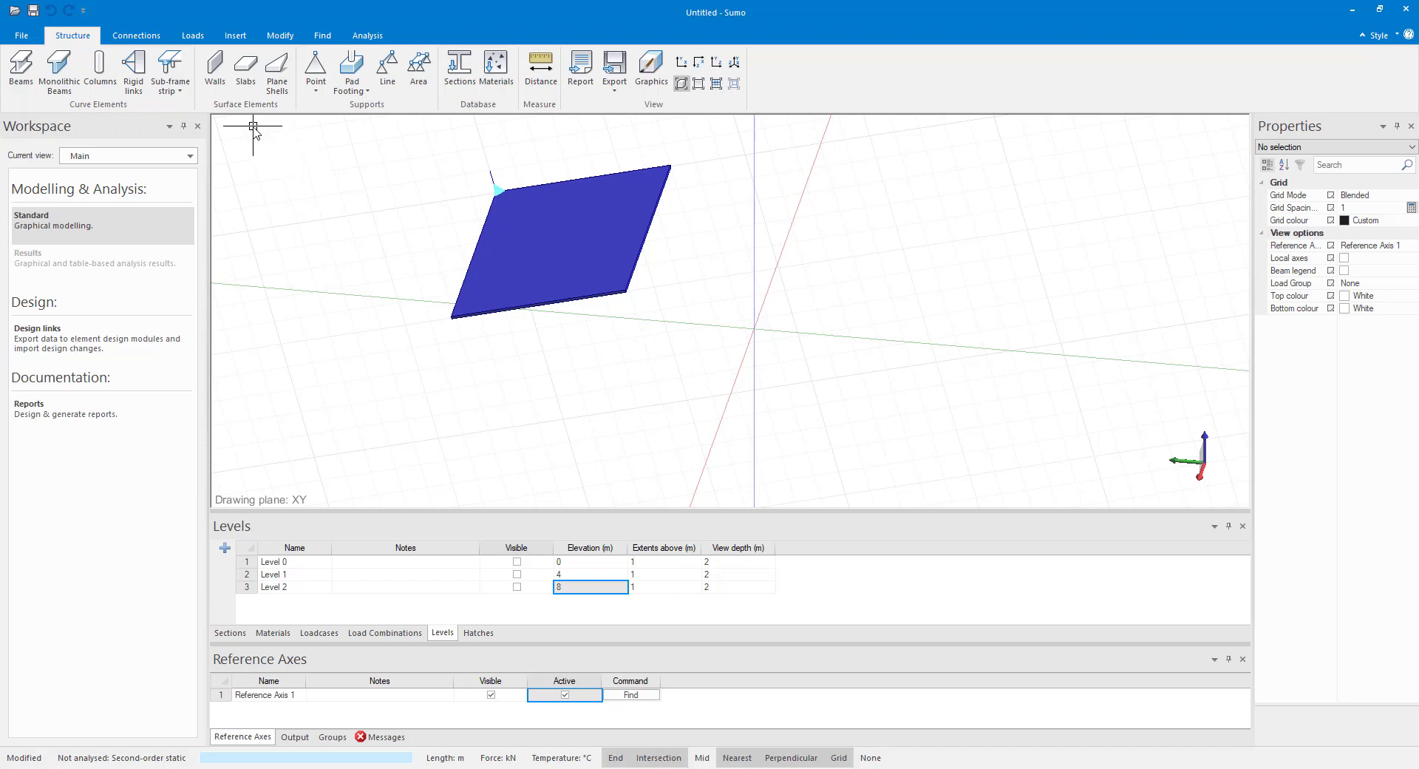
pyautogui.click(276, 74)
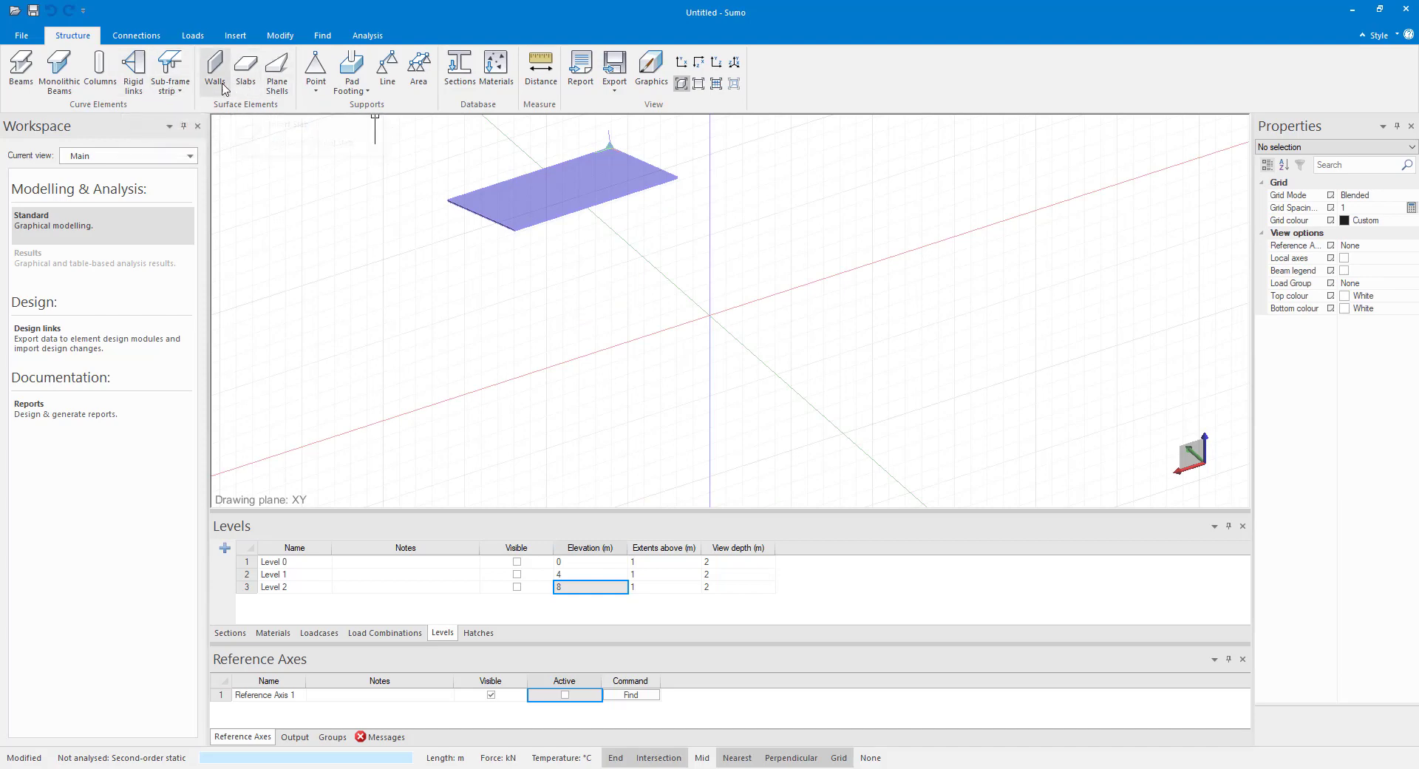
pyautogui.click(277, 72)
pyautogui.click(676, 178)
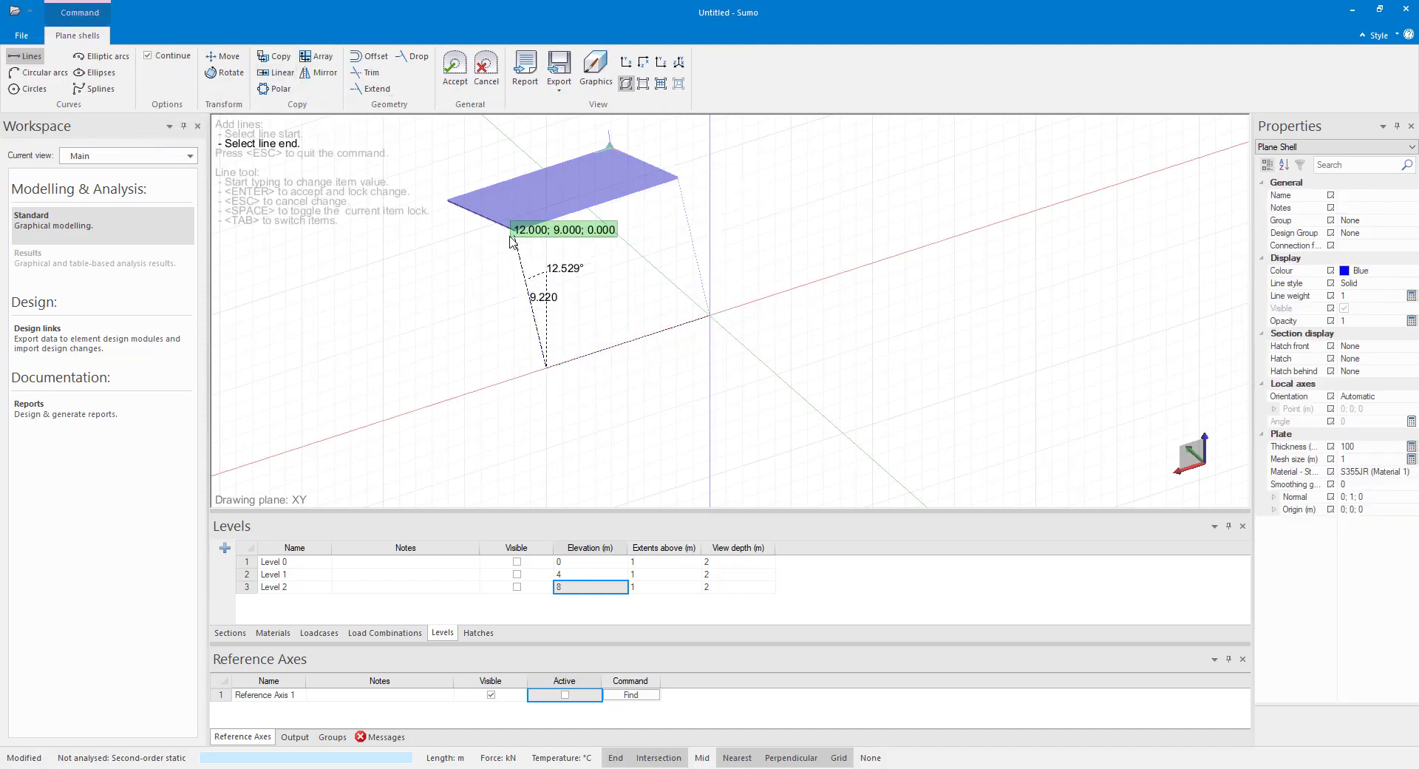
pyautogui.click(660, 191)
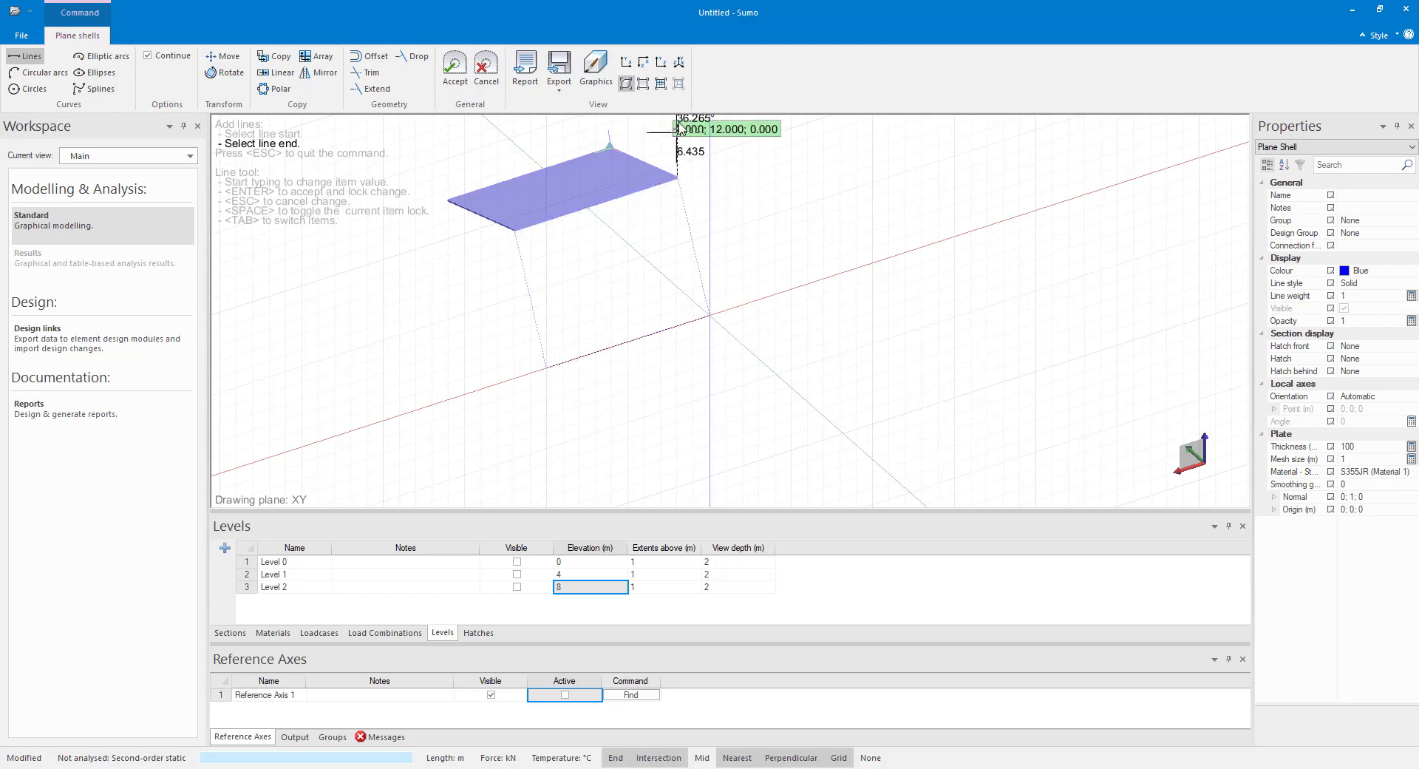
pyautogui.click(455, 77)
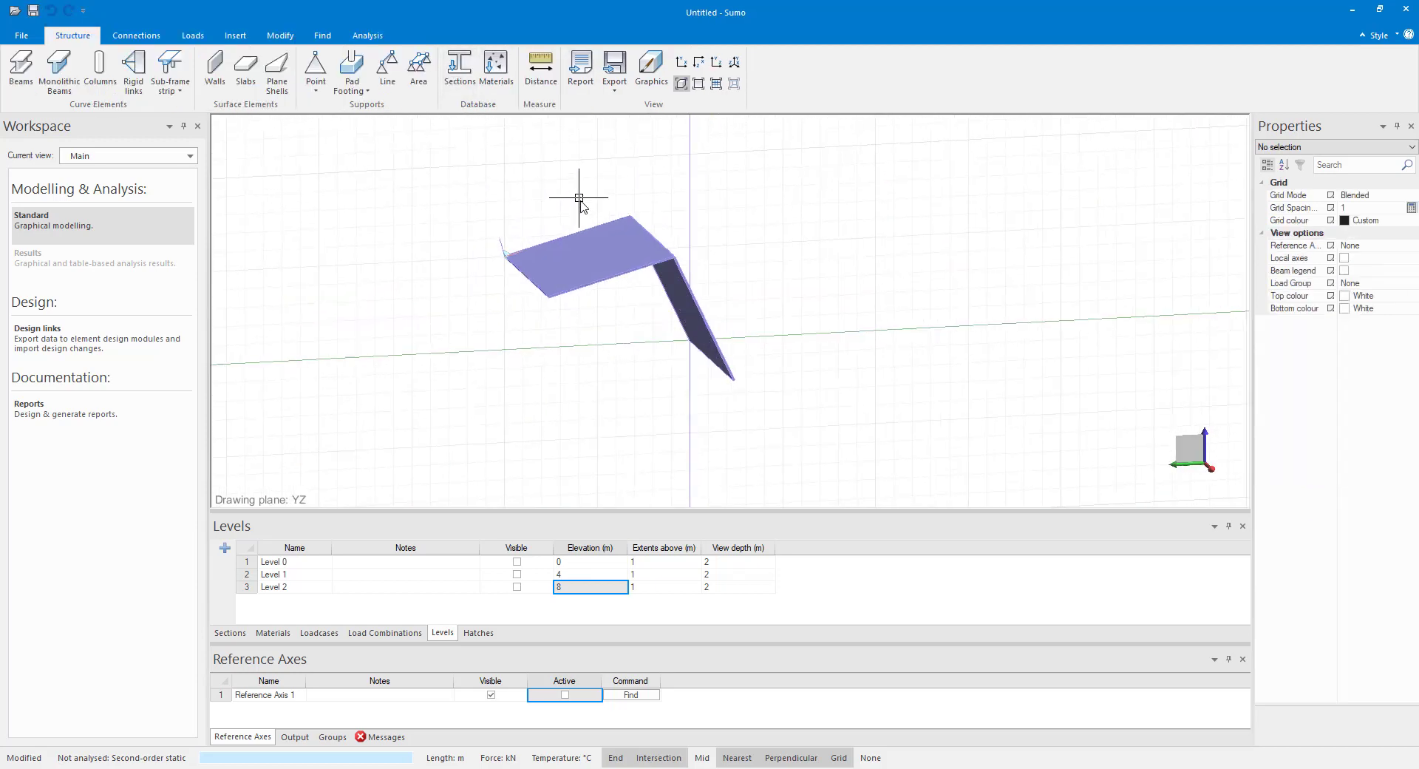